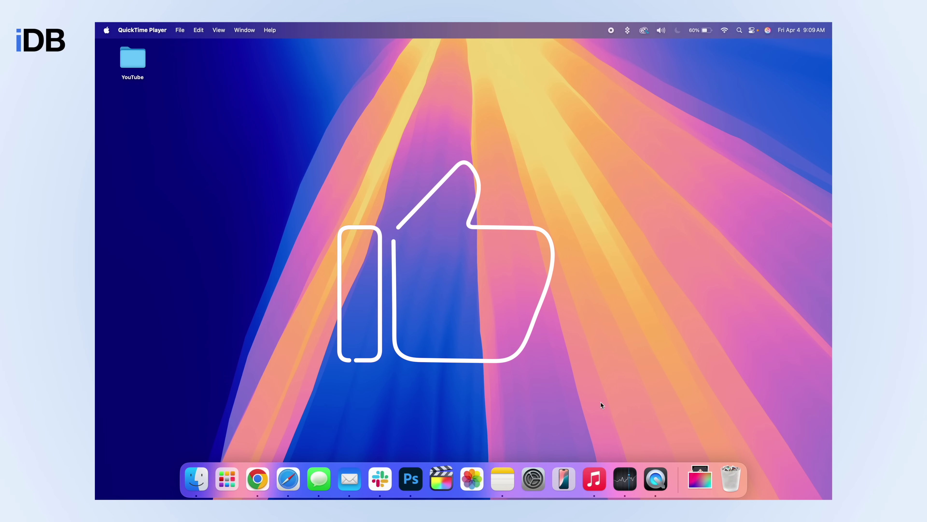
# Open Safari to its Favorites start page, minimise and restore the window, then close it
pyautogui.click(288, 480)
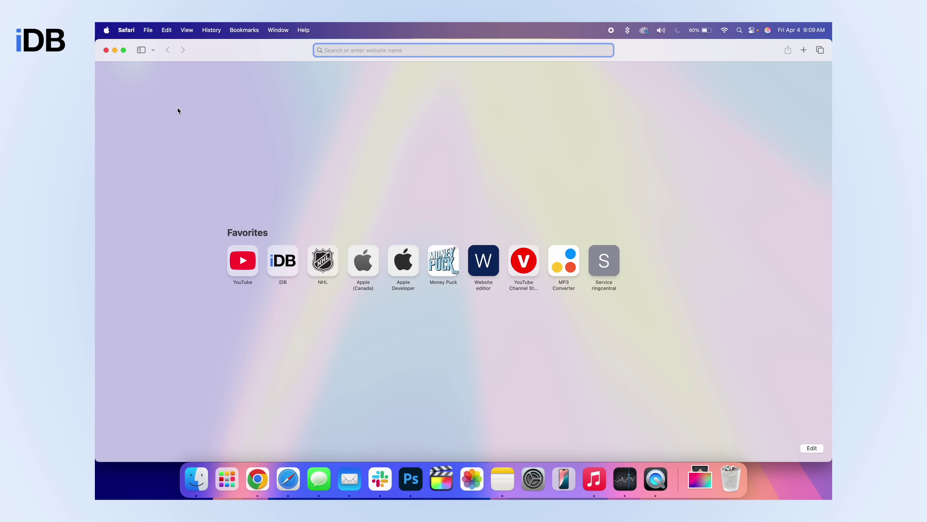
pyautogui.click(115, 50)
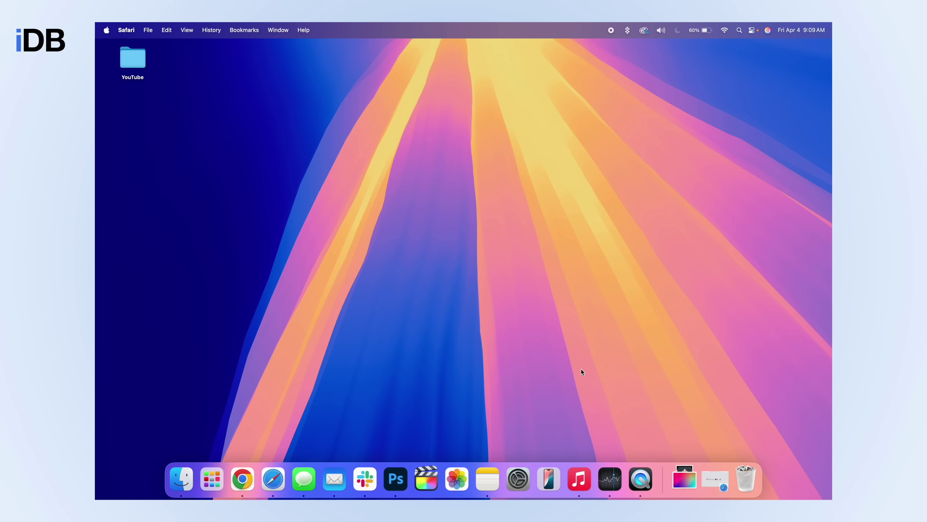
pyautogui.click(717, 480)
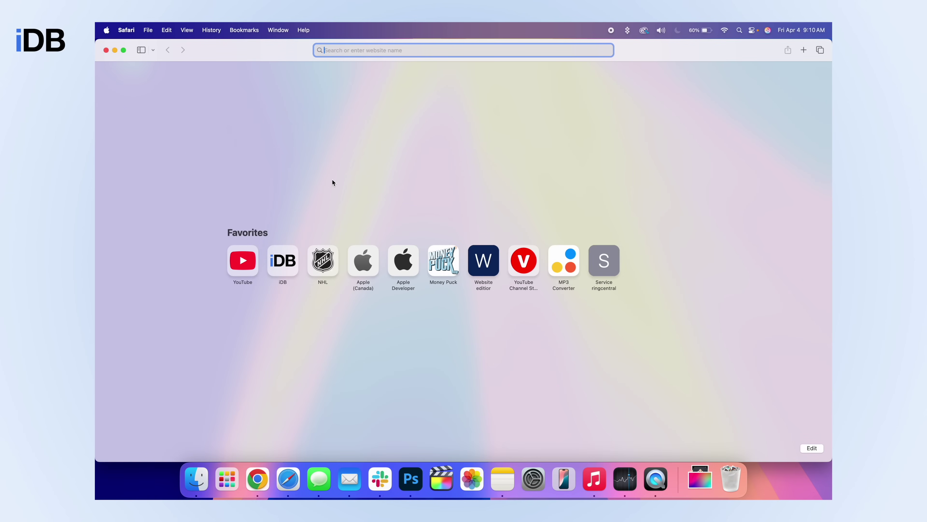
pyautogui.click(106, 50)
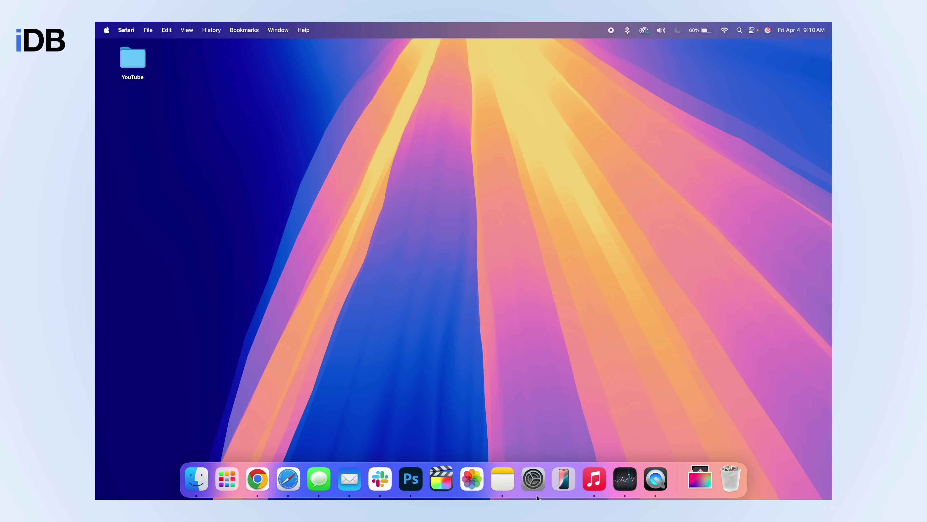
# Open System Settings to Desktop & Dock and keep the title-bar double-click action as Minimize
pyautogui.click(534, 476)
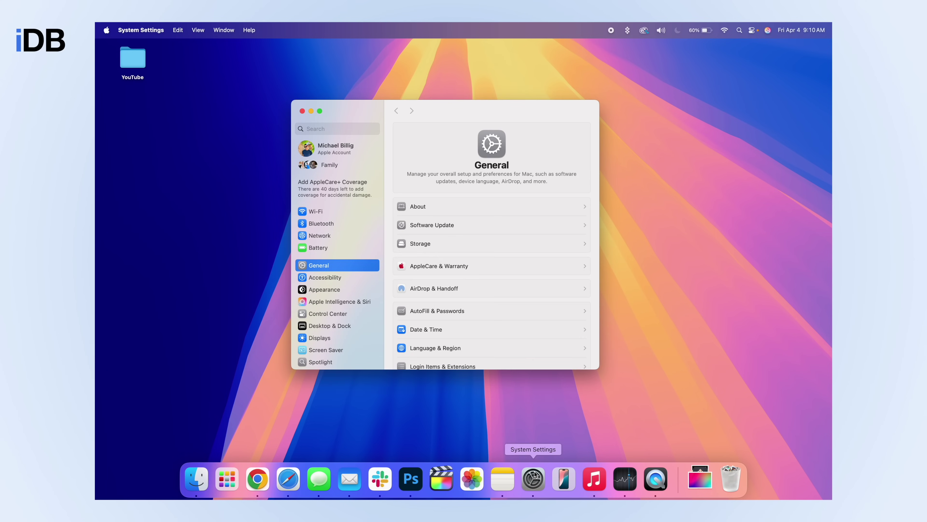
pyautogui.scroll(-4, 359, 337)
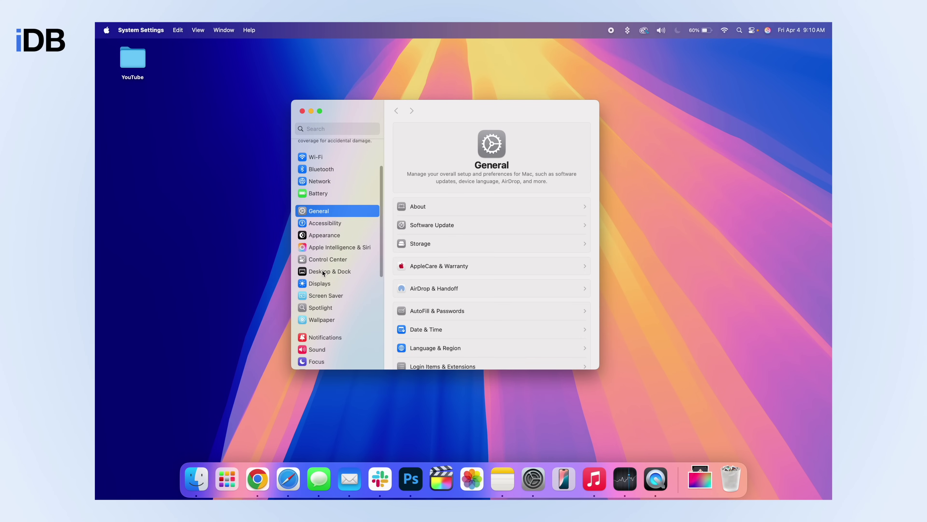
pyautogui.click(323, 272)
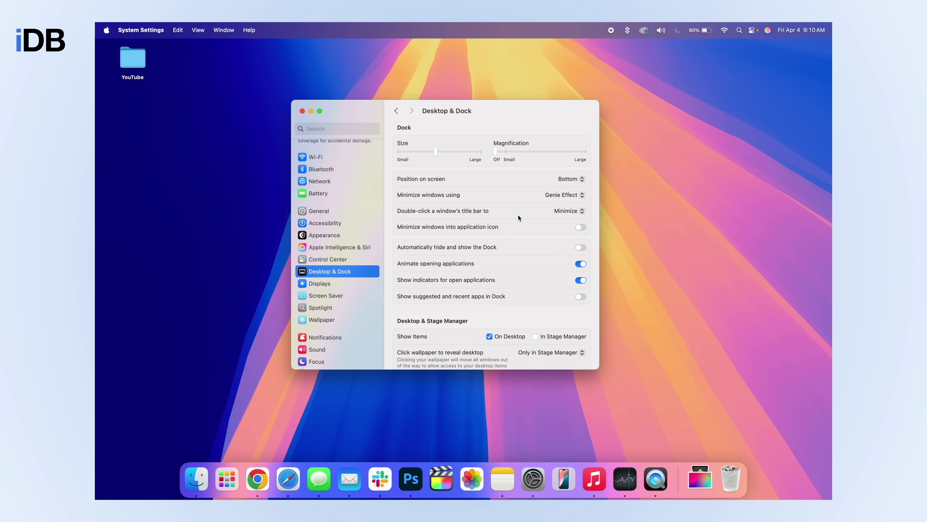
pyautogui.click(558, 215)
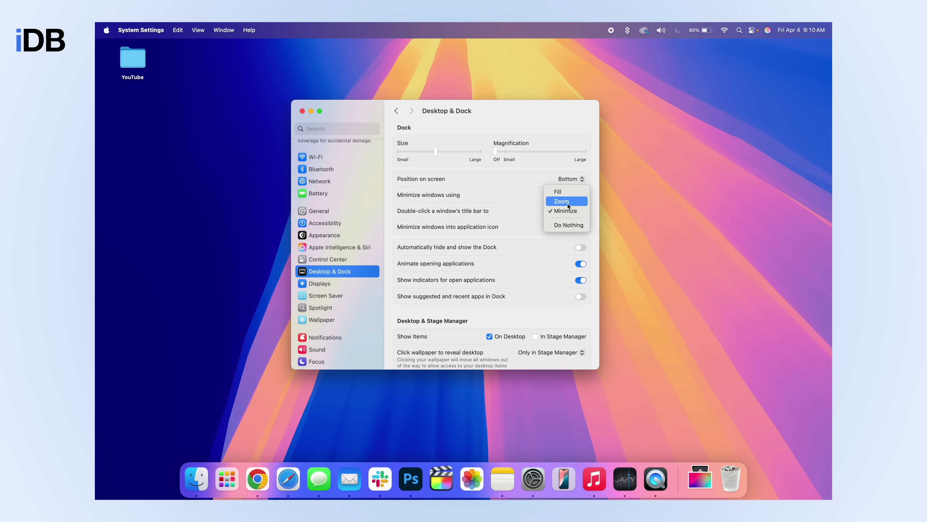
pyautogui.click(565, 211)
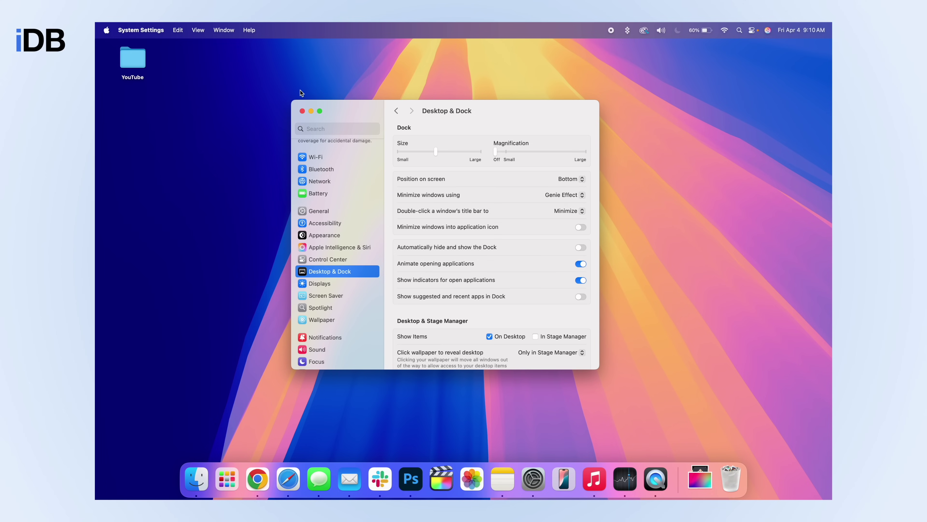
# Close System Settings, reopen Safari's start page, and minimise Safari with Cmd+M
pyautogui.click(302, 110)
pyautogui.click(288, 474)
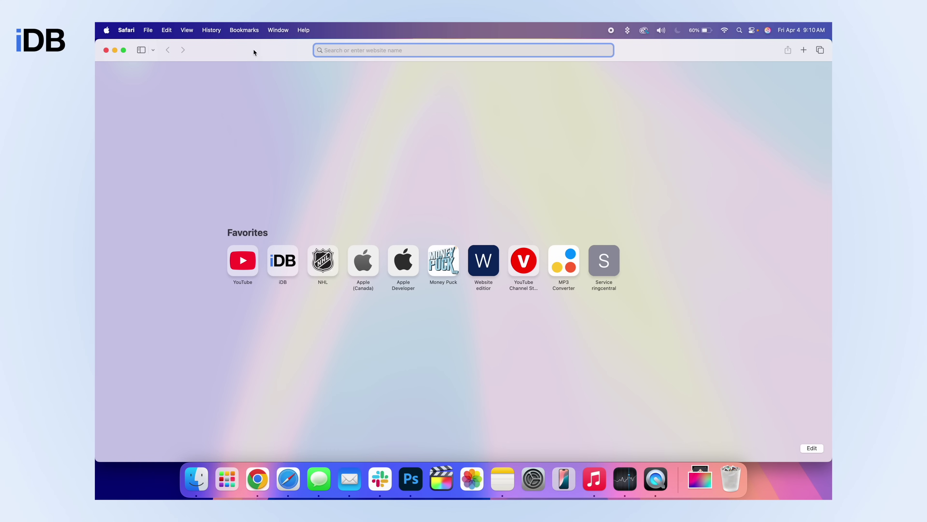
pyautogui.press('super+m')
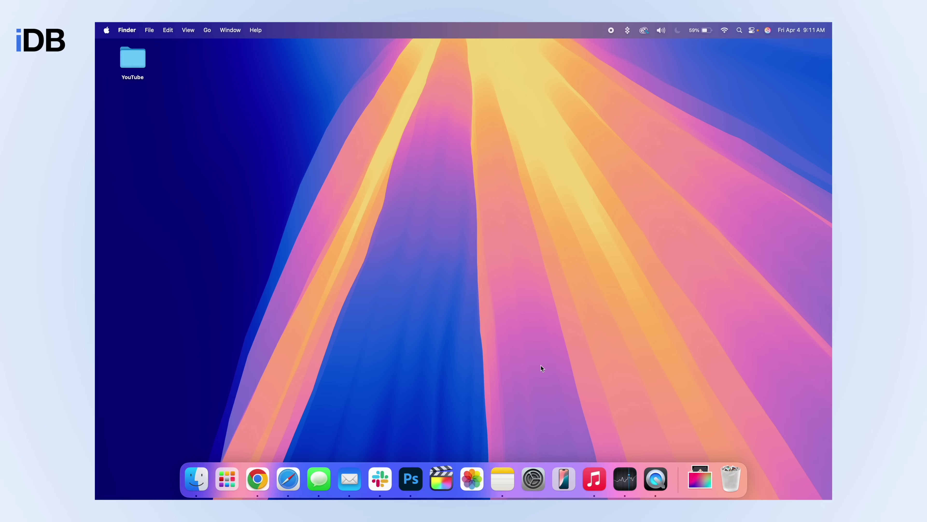
# Search System Settings for 'pointer control' and open the Pointer Control pane
pyautogui.click(533, 479)
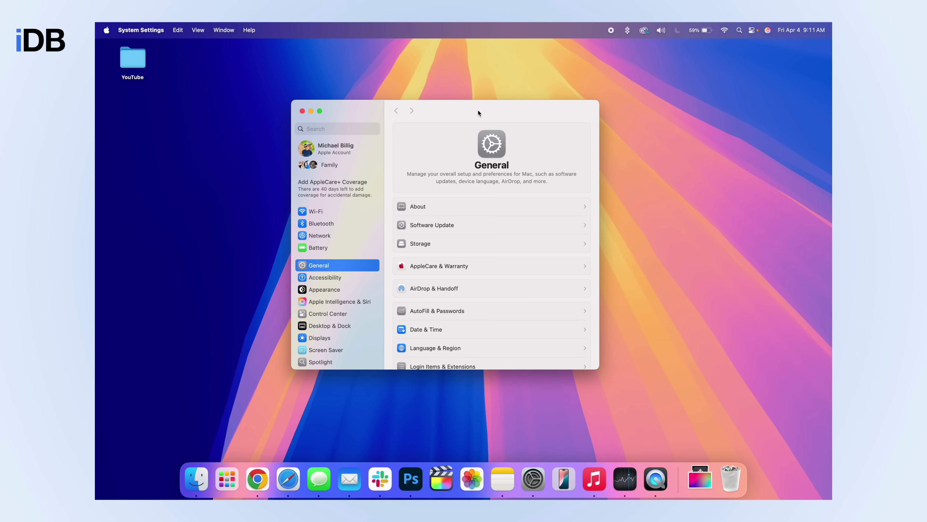
pyautogui.moveTo(478, 111); pyautogui.dragTo(477, 90)
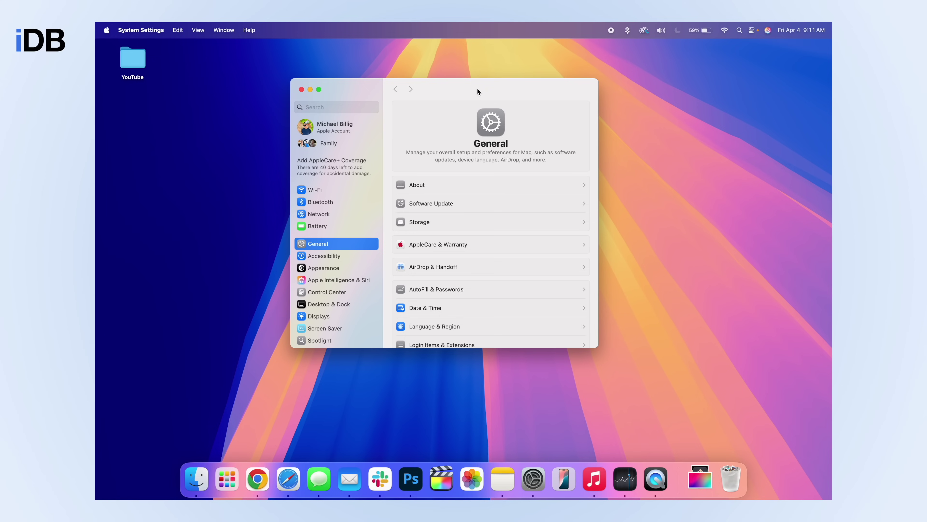
pyautogui.click(321, 108)
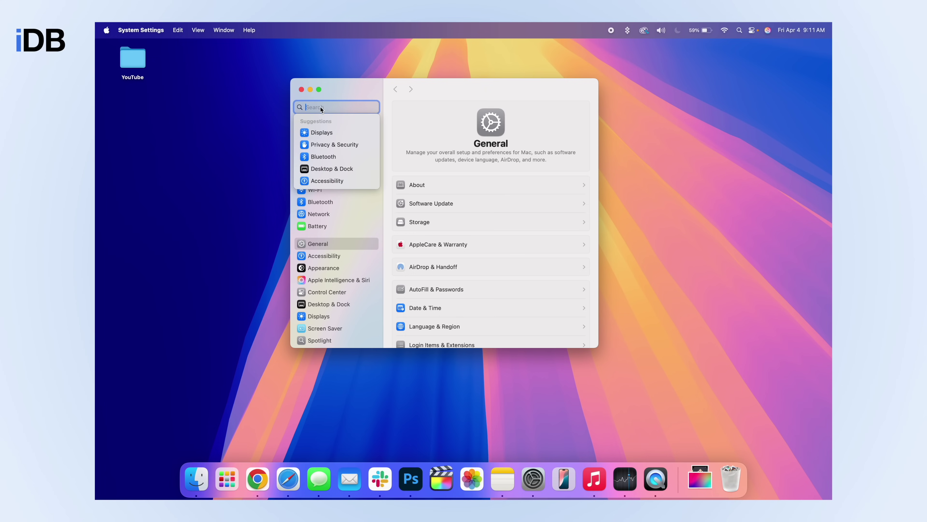
pyautogui.write('pointer')
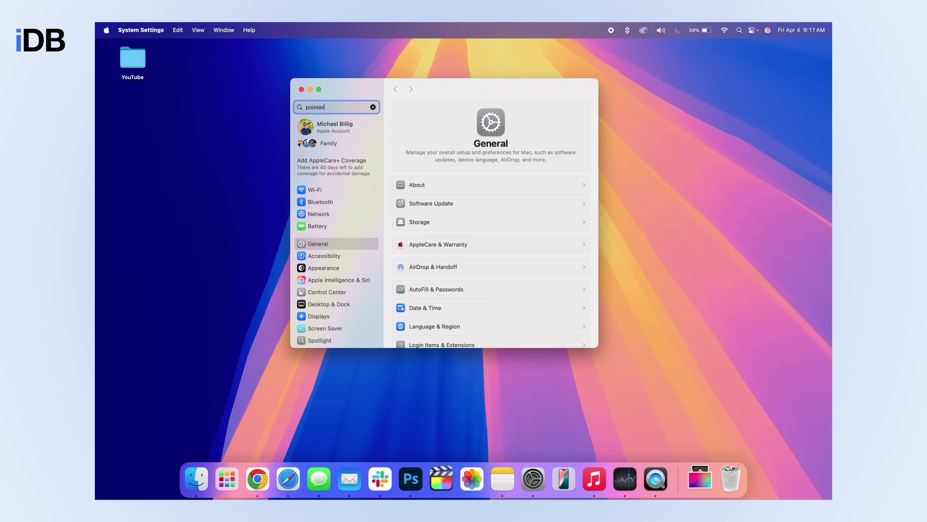
pyautogui.write(' control')
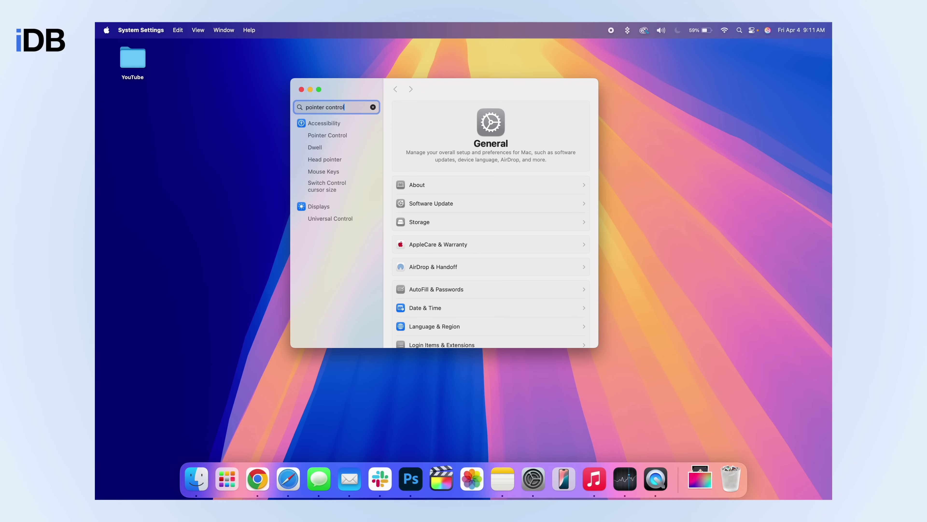
pyautogui.click(322, 136)
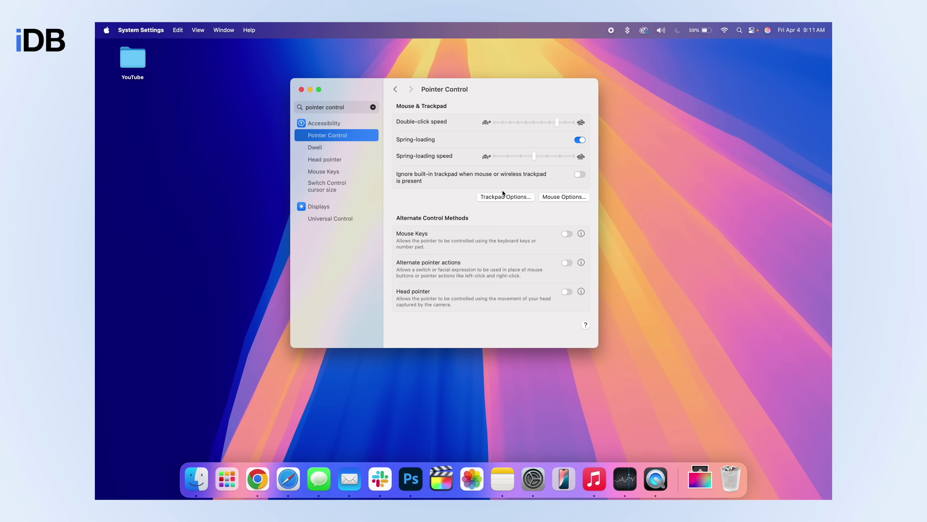
# Keep the trackpad dragging style on Three Finger Drag and confirm the trackpad options
pyautogui.click(505, 196)
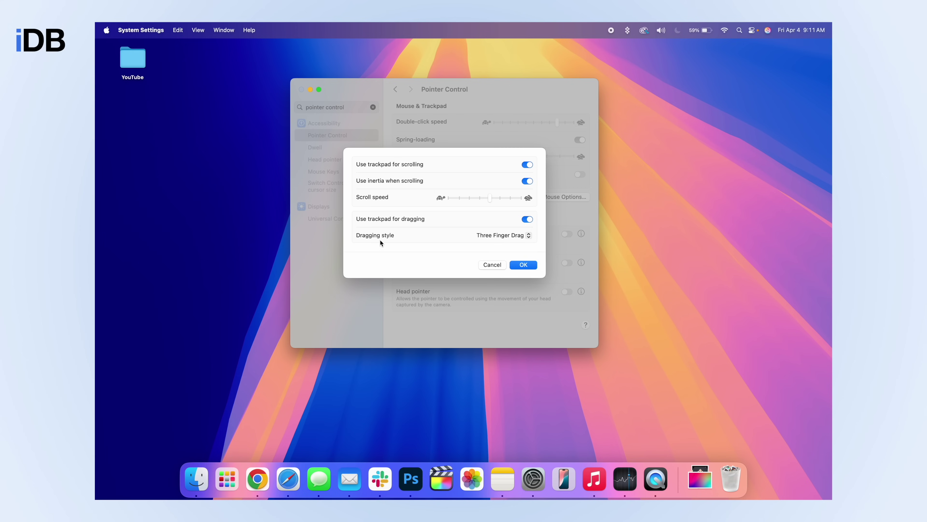
pyautogui.click(503, 236)
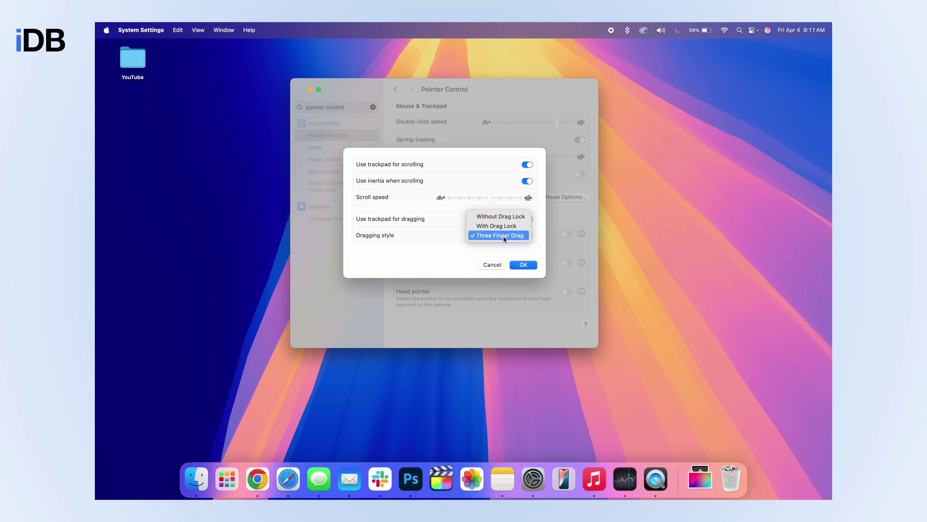
pyautogui.click(491, 235)
pyautogui.click(523, 265)
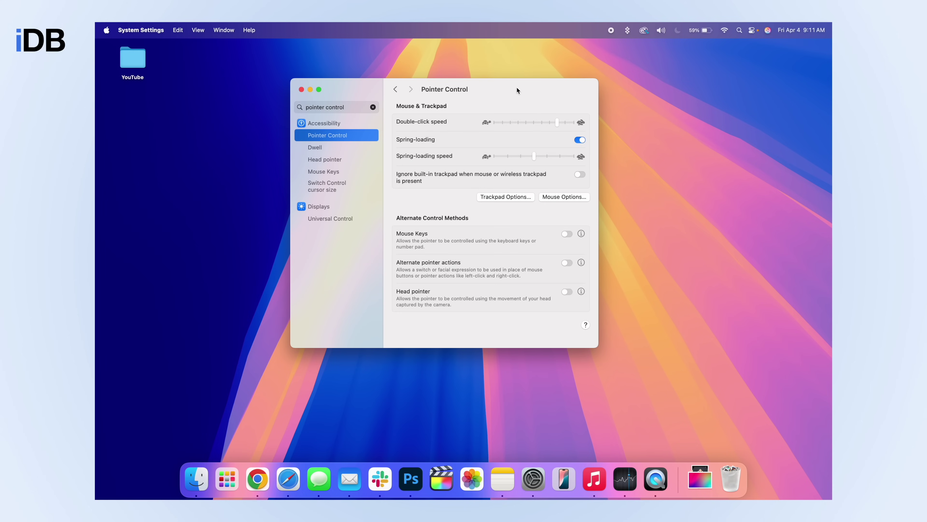
# Three-finger drag the Settings and Safari windows, close Settings, and sweep selection boxes on the desktop
pyautogui.moveTo(517, 90)
pyautogui.mouseDown()
pyautogui.moveTo(547, 151)
pyautogui.moveTo(494, 69)
pyautogui.moveTo(506, 168)
pyautogui.moveTo(586, 110)
pyautogui.moveTo(463, 89)
pyautogui.moveTo(534, 89)
pyautogui.mouseUp()
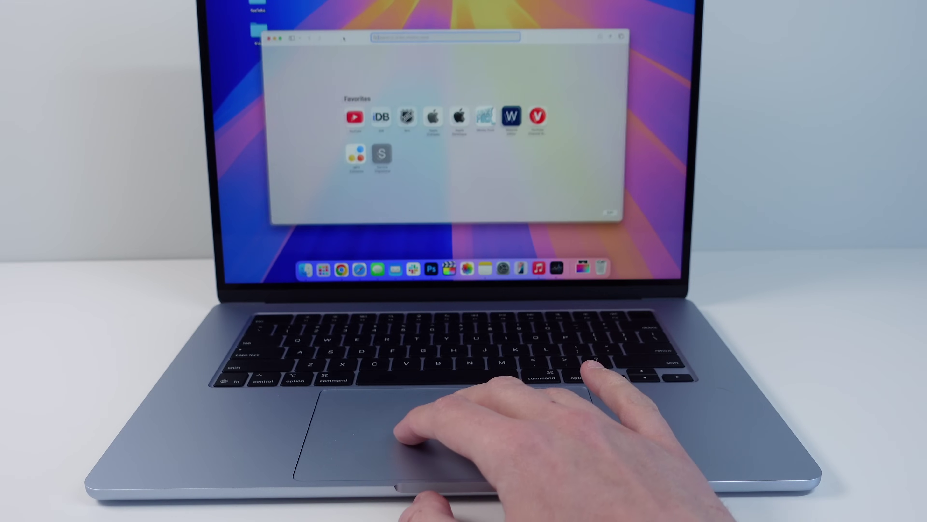
pyautogui.moveTo(343, 38); pyautogui.dragTo(519, 52)
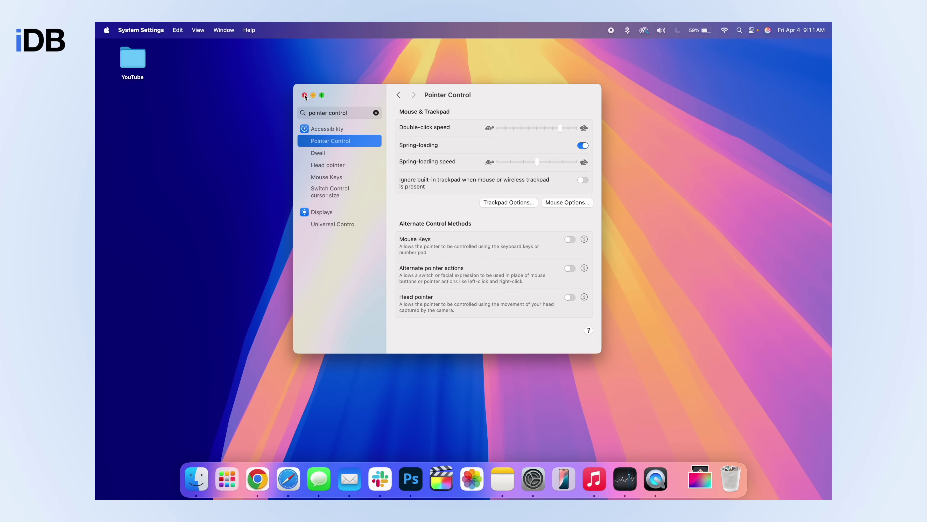
pyautogui.click(304, 95)
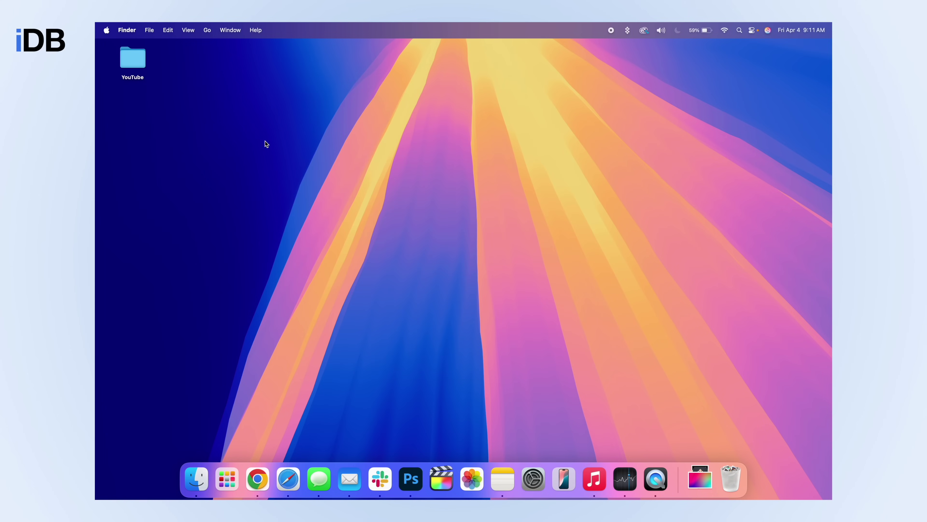
pyautogui.moveTo(265, 141); pyautogui.dragTo(516, 380)
pyautogui.moveTo(264, 116); pyautogui.dragTo(470, 317)
# Create four new untitled folders on the desktop from its shortcut menu
pyautogui.rightClick(222, 147)
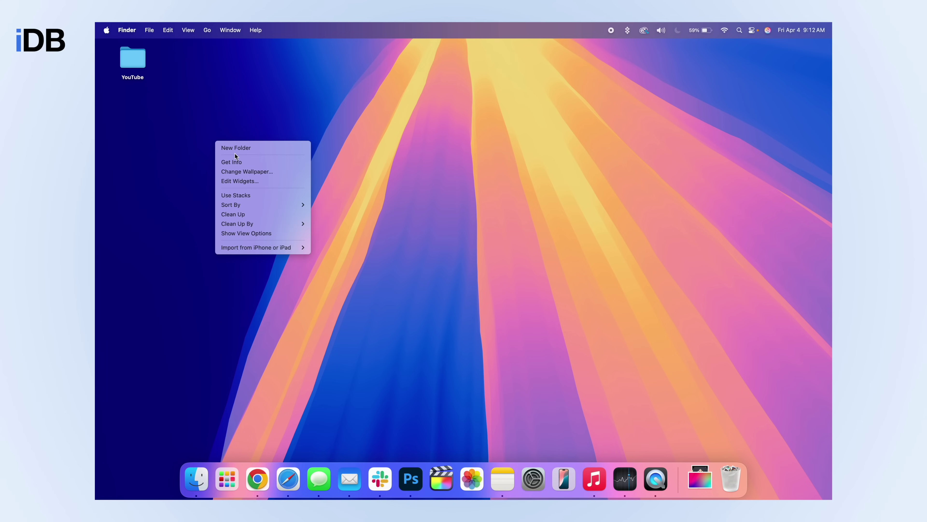
pyautogui.click(244, 150)
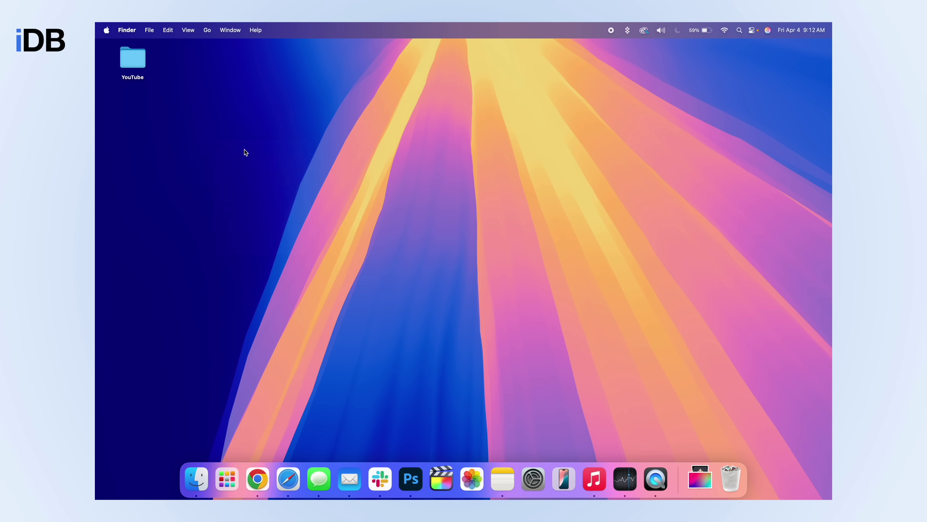
pyautogui.rightClick(219, 212)
pyautogui.click(229, 216)
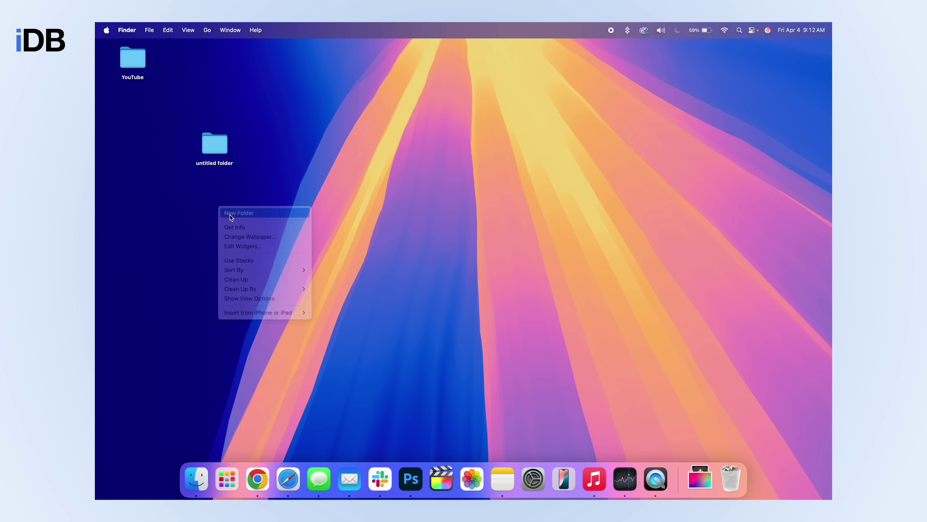
pyautogui.rightClick(221, 270)
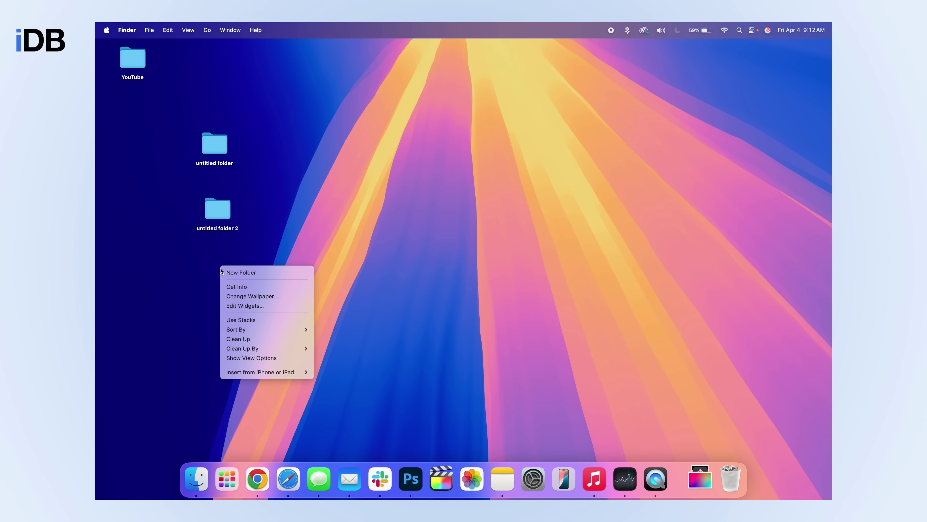
pyautogui.click(237, 272)
pyautogui.rightClick(254, 340)
pyautogui.click(263, 342)
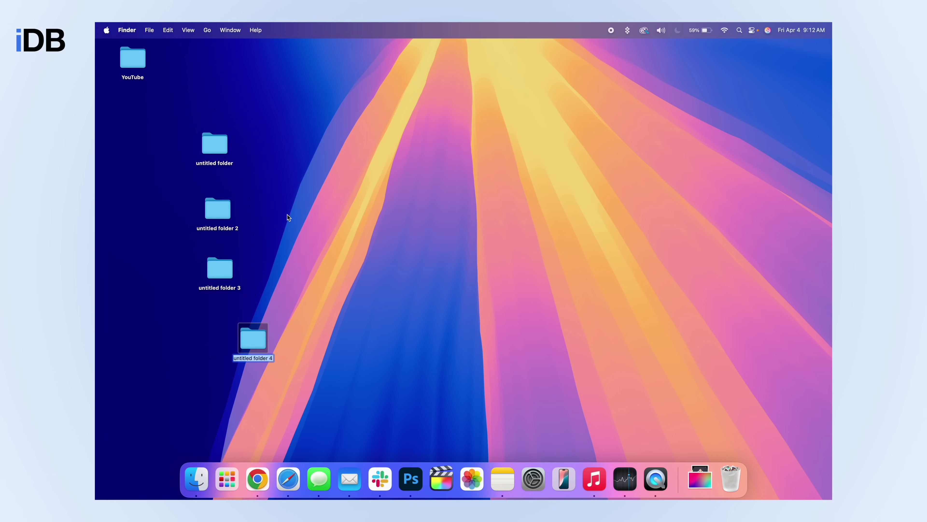
# Arrange untitled folders 1–4 down the left side beneath the YouTube folder
pyautogui.moveTo(224, 147); pyautogui.dragTo(152, 116)
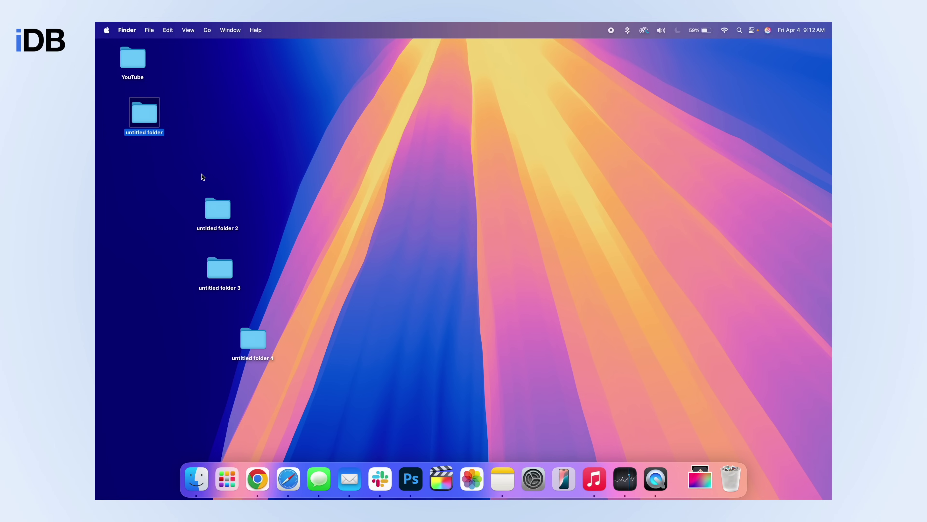
pyautogui.click(218, 196)
pyautogui.moveTo(219, 205); pyautogui.dragTo(140, 159)
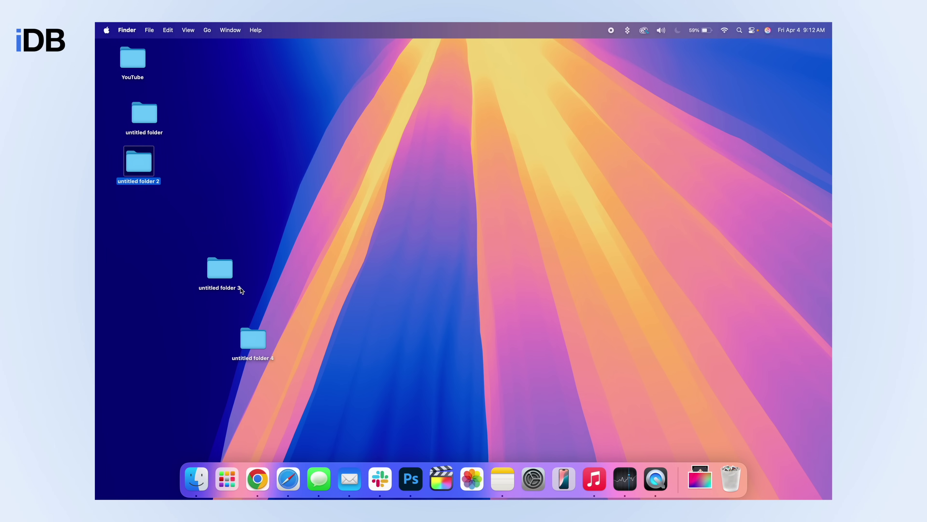
pyautogui.moveTo(219, 268); pyautogui.dragTo(158, 224)
pyautogui.moveTo(250, 348); pyautogui.dragTo(122, 280)
pyautogui.click(251, 186)
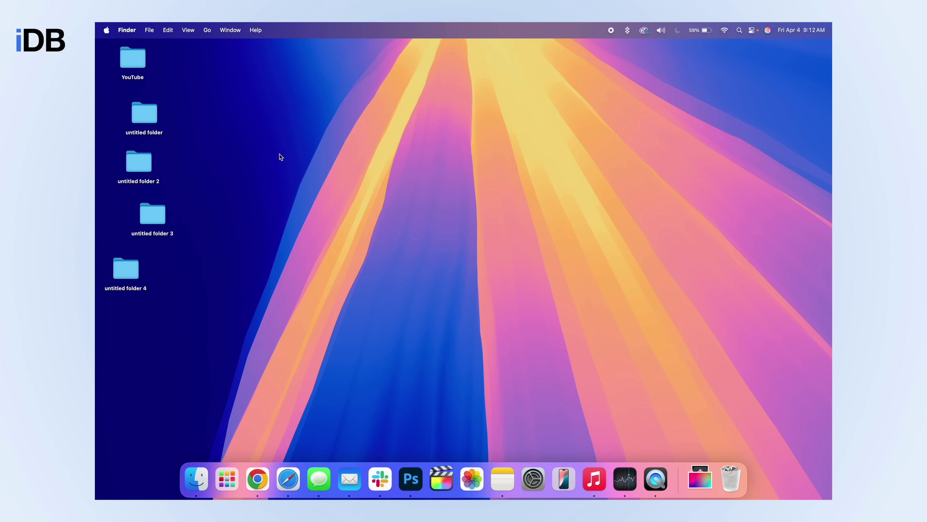
# Clean Up the desktop folders into a neat column, then bring up the Clean Up By submenu
pyautogui.rightClick(244, 158)
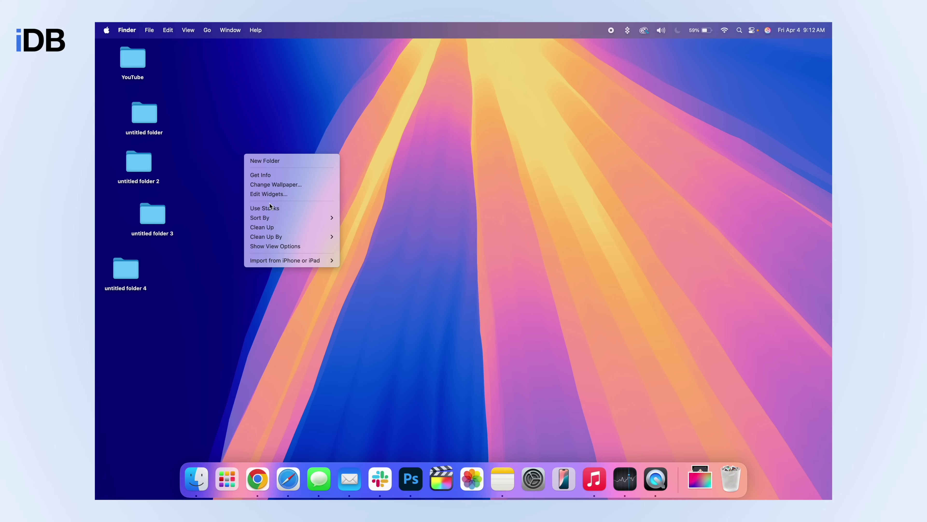
pyautogui.click(261, 227)
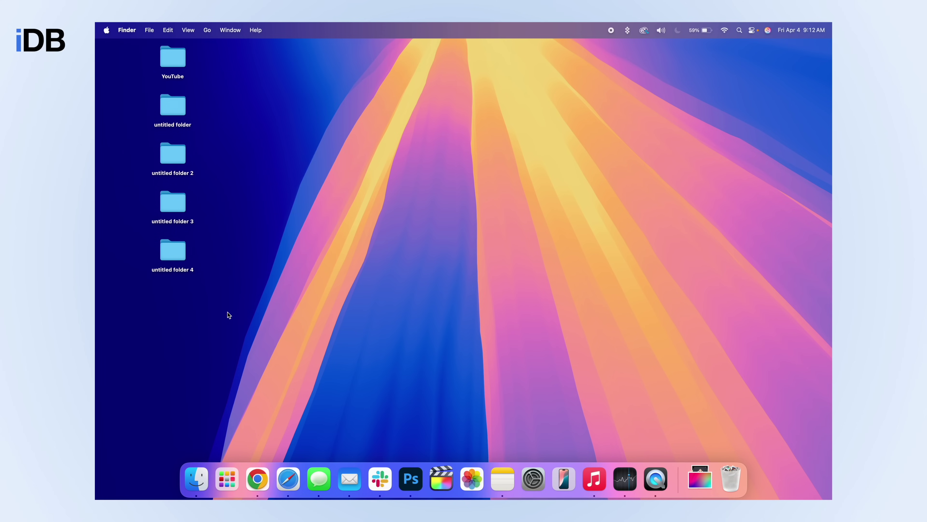
pyautogui.rightClick(258, 203)
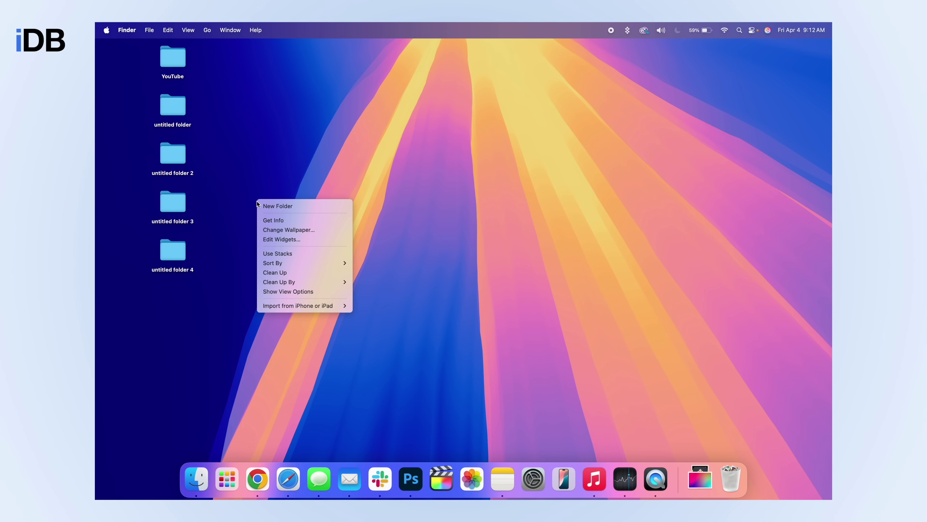
pyautogui.moveTo(340, 282)
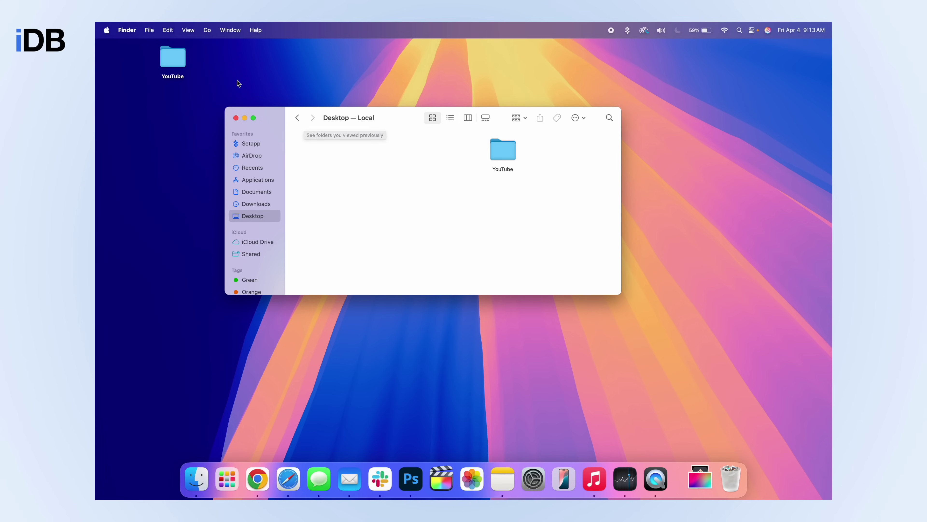
# Turn on the path bar for the Desktop Finder window
pyautogui.click(189, 30)
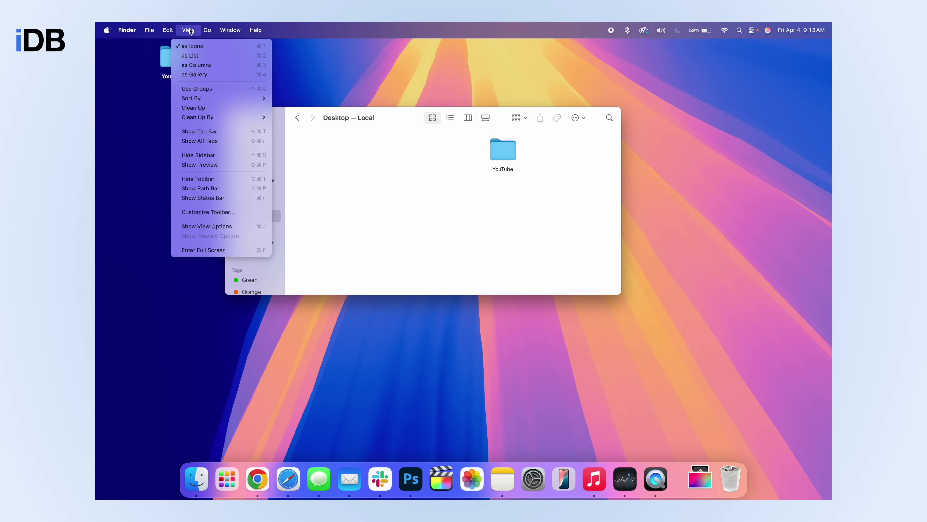
pyautogui.click(204, 188)
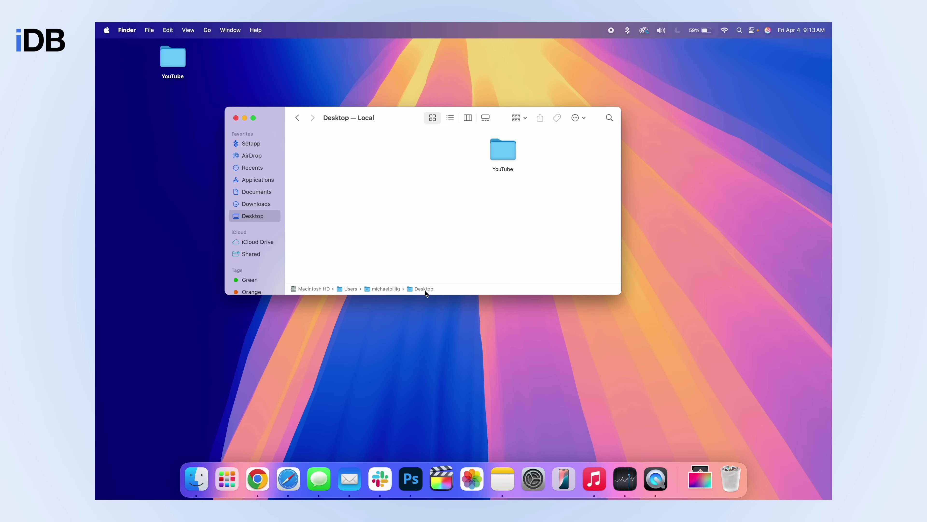
pyautogui.moveTo(406, 119); pyautogui.dragTo(408, 123)
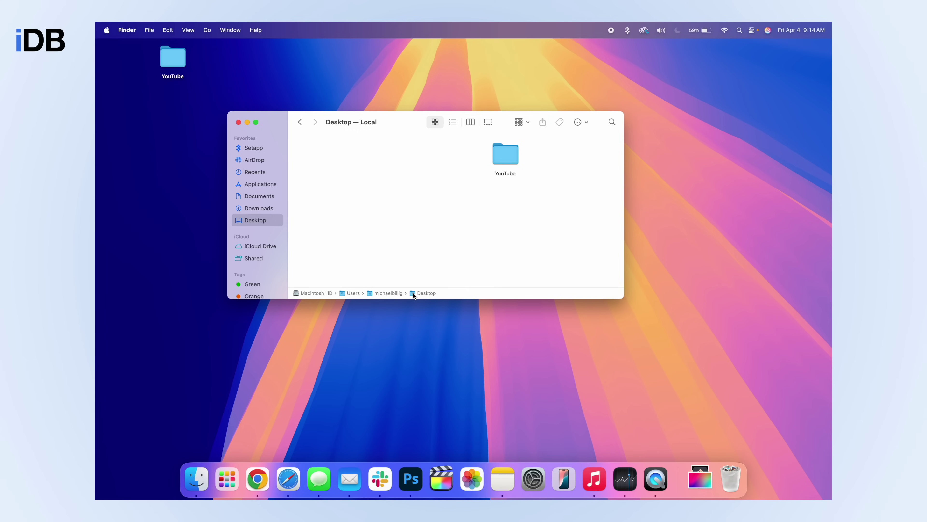
# Go up through the path bar to Users, then browse the Applications folder
pyautogui.doubleClick(388, 294)
pyautogui.doubleClick(352, 294)
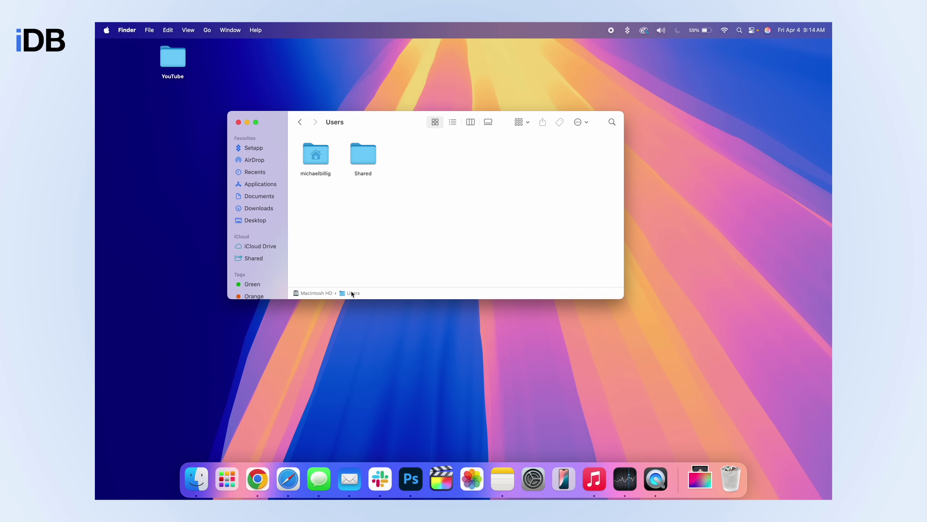
pyautogui.click(258, 185)
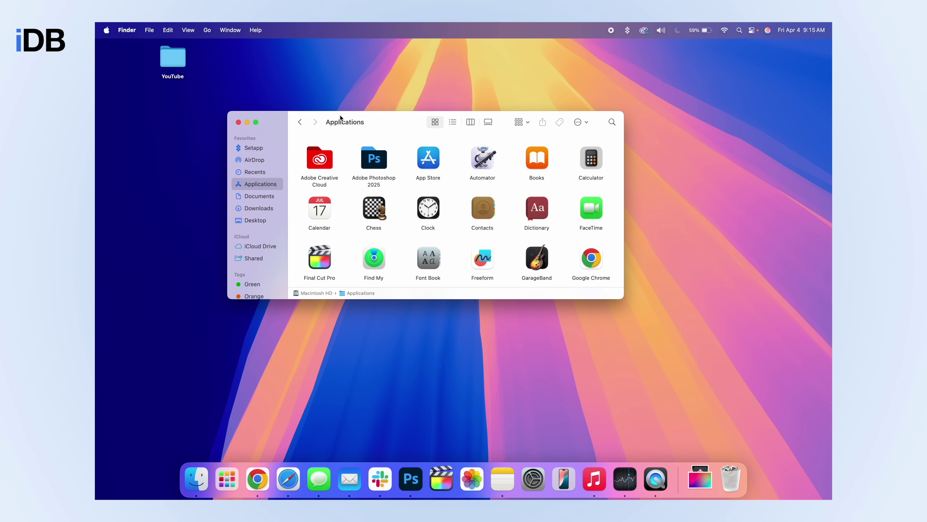
# Pin the Adobe Photoshop 2025 folder as a Finder toolbar shortcut and close the window
pyautogui.moveTo(389, 119)
pyautogui.mouseDown()
pyautogui.moveTo(403, 119)
pyautogui.moveTo(386, 126)
pyautogui.mouseUp()
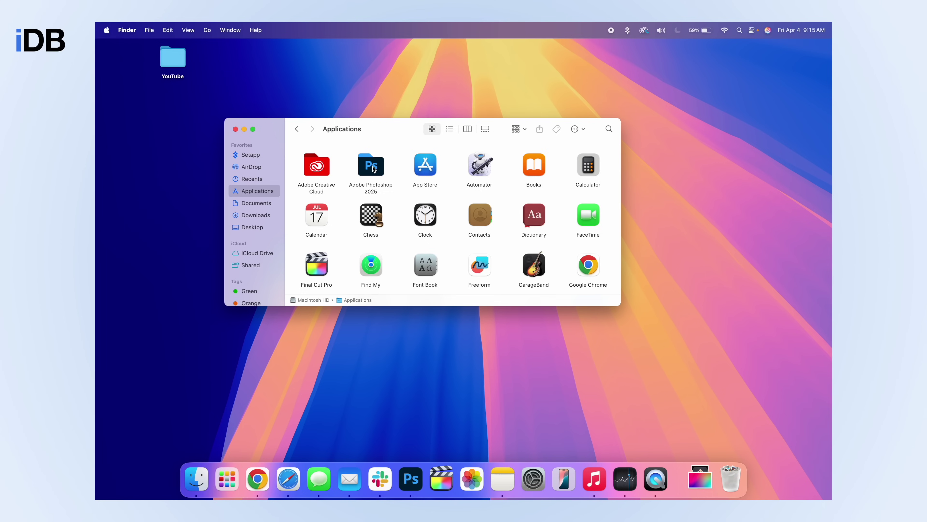
pyautogui.moveTo(374, 169); pyautogui.dragTo(457, 127)
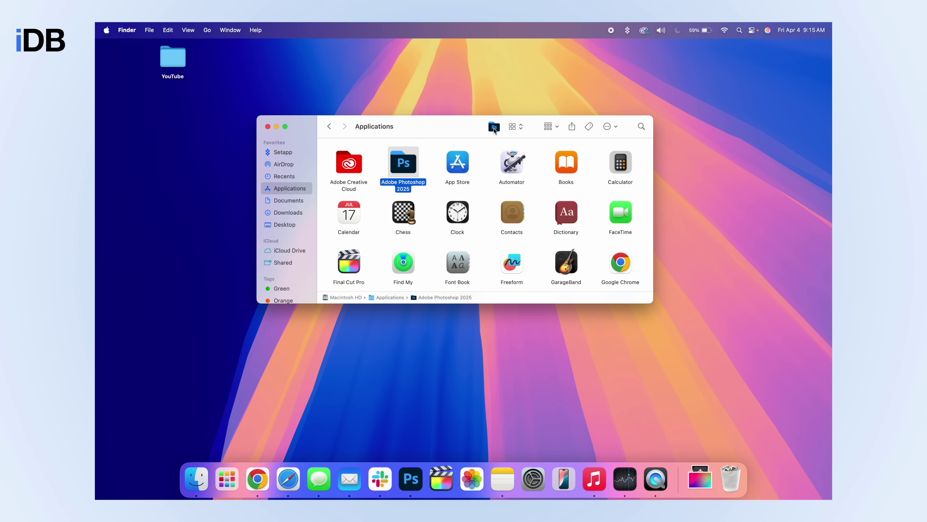
pyautogui.click(464, 130)
pyautogui.moveTo(465, 129); pyautogui.dragTo(437, 131)
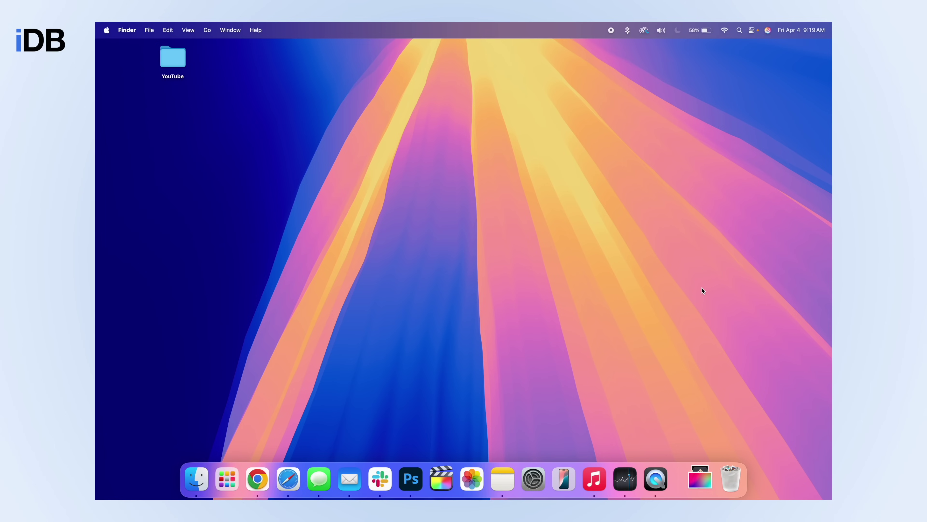
# Check the volume and brightness levels, minimize Displays settings, and return to the Sound pane
pyautogui.press('XF86AudioRaiseVolume')
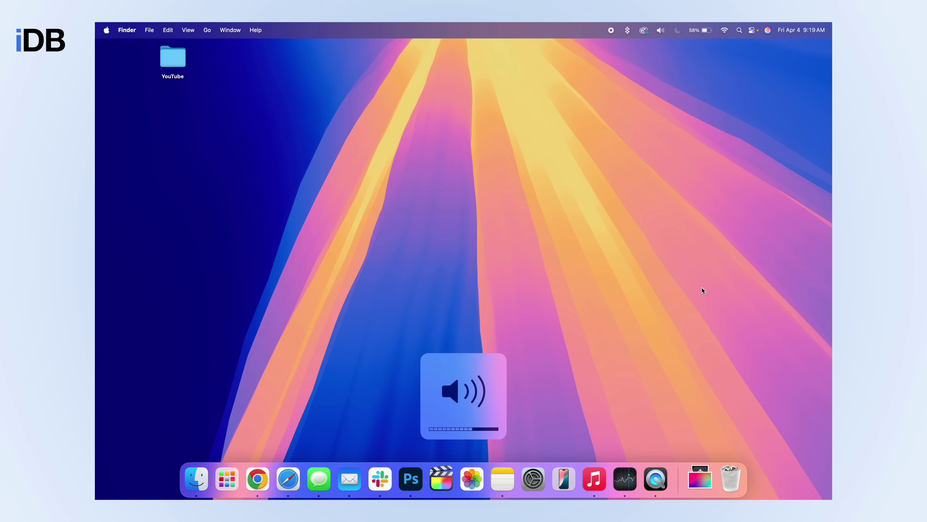
pyautogui.press('XF86MonBrightnessUp')
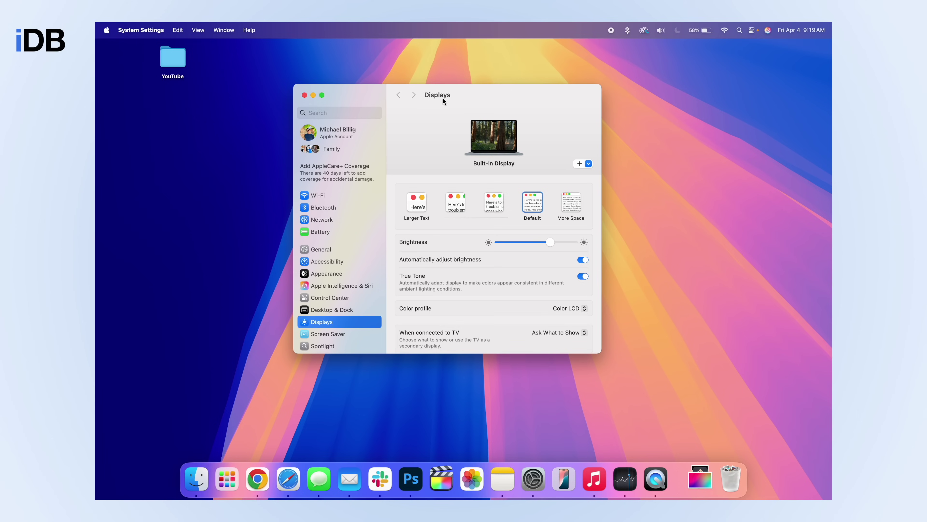
pyautogui.click(312, 96)
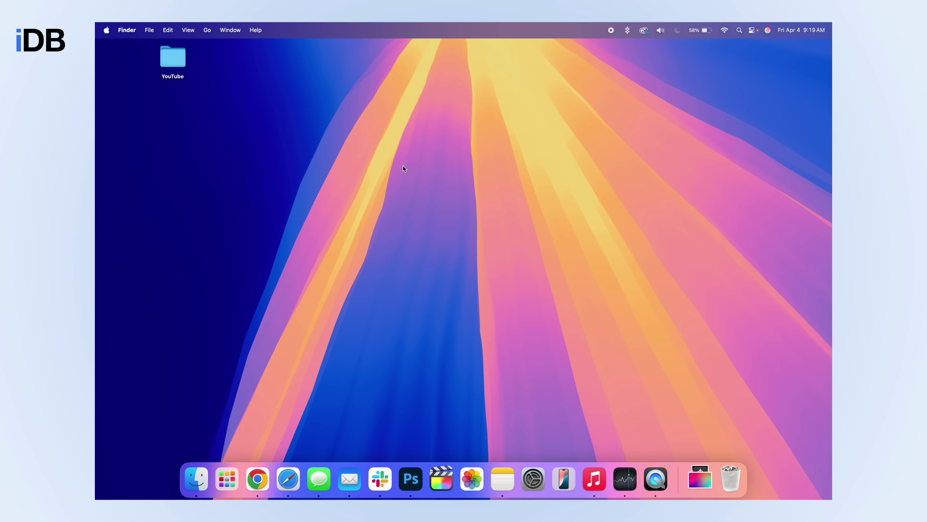
pyautogui.press('super+Tab')
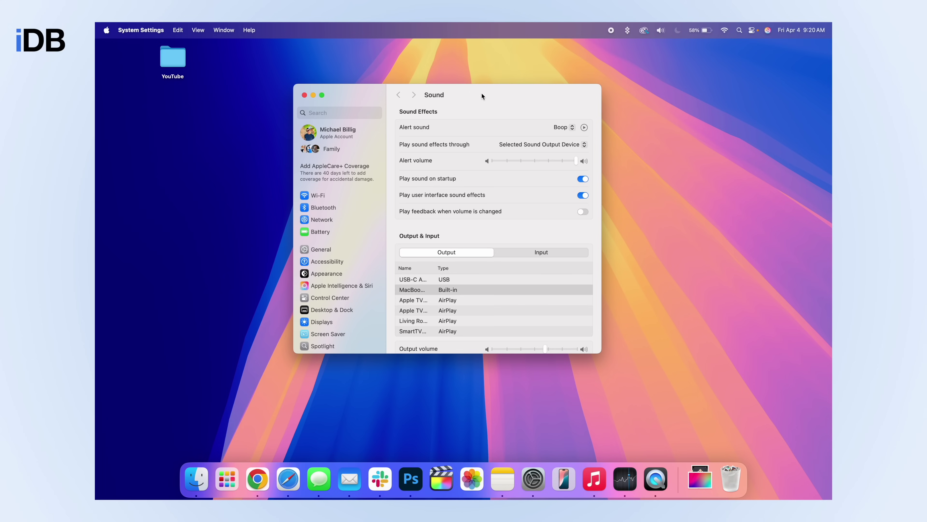
# Switch to Safari and mute, then unmute, the YouTube tab's audio
pyautogui.press('super+Tab')
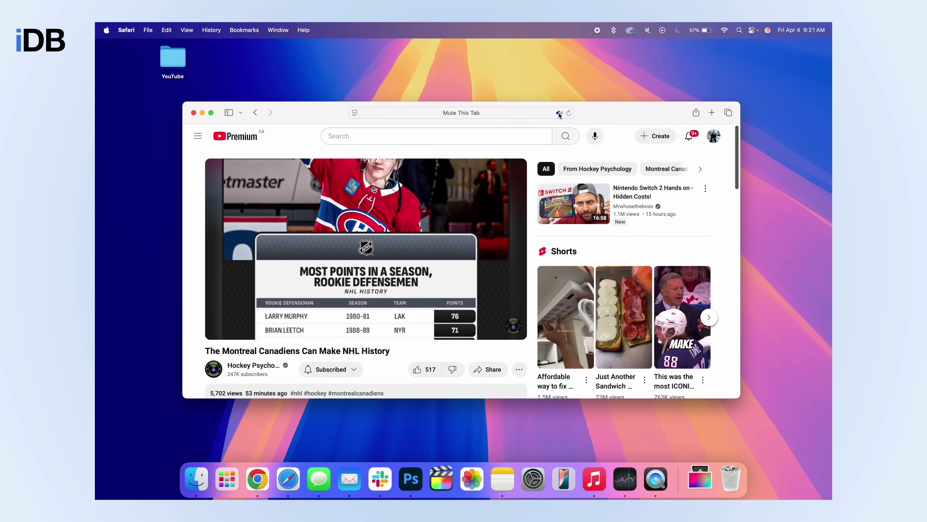
pyautogui.click(558, 113)
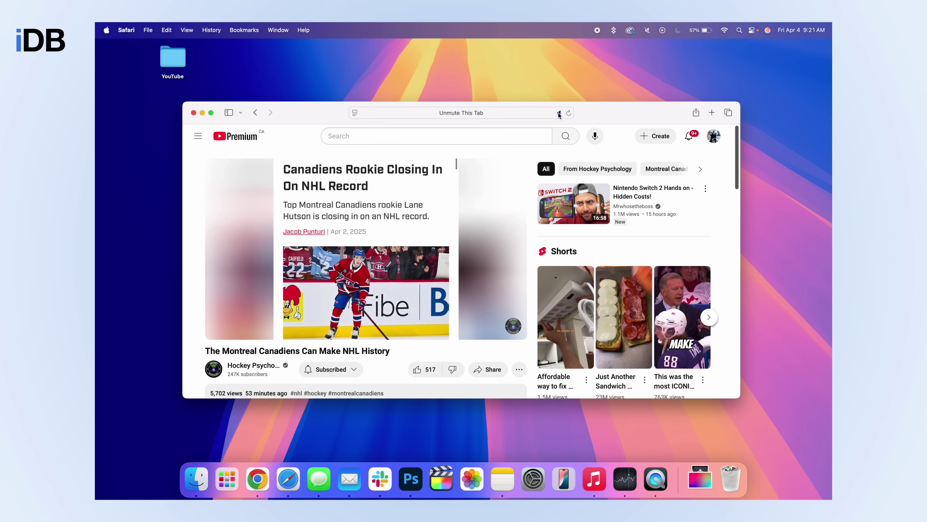
pyautogui.click(559, 113)
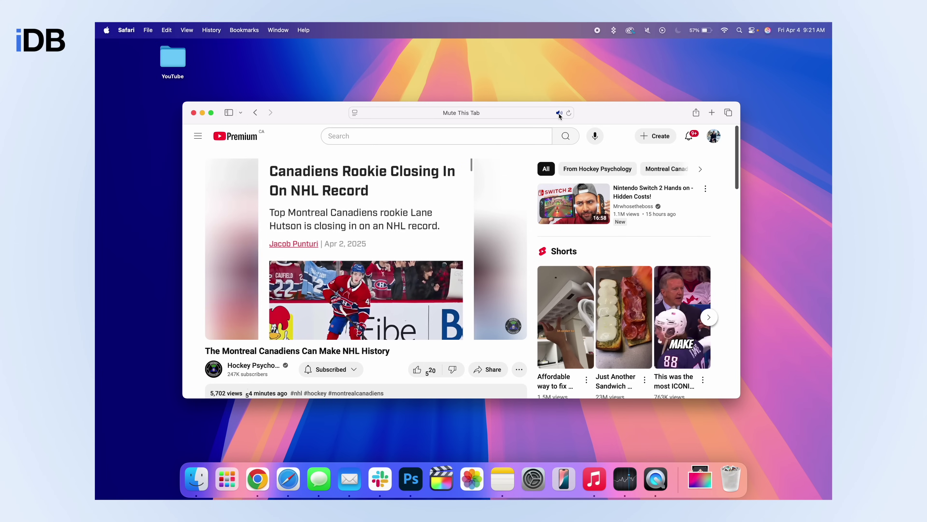
# Pop the video into Picture in Picture, minimize Safari, and park the floating video top right
pyautogui.rightClick(558, 113)
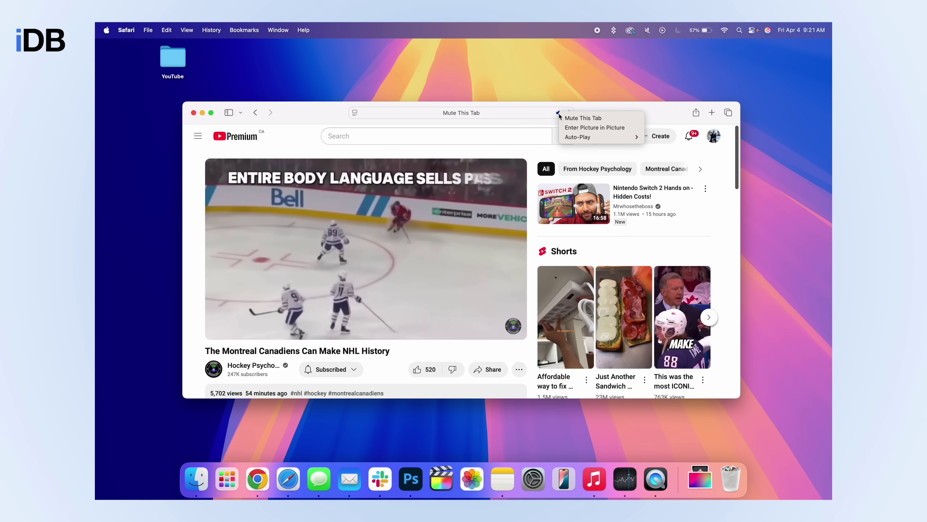
pyautogui.click(568, 127)
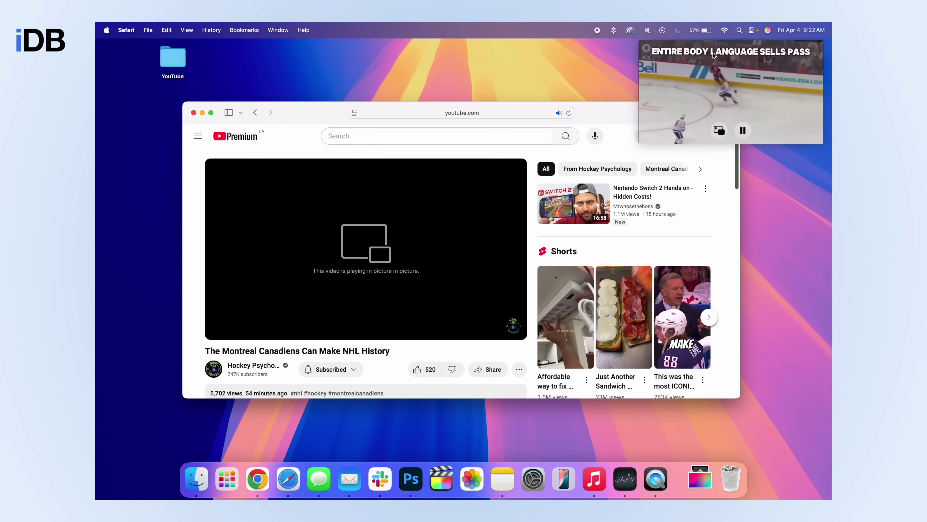
pyautogui.moveTo(656, 94); pyautogui.dragTo(676, 67)
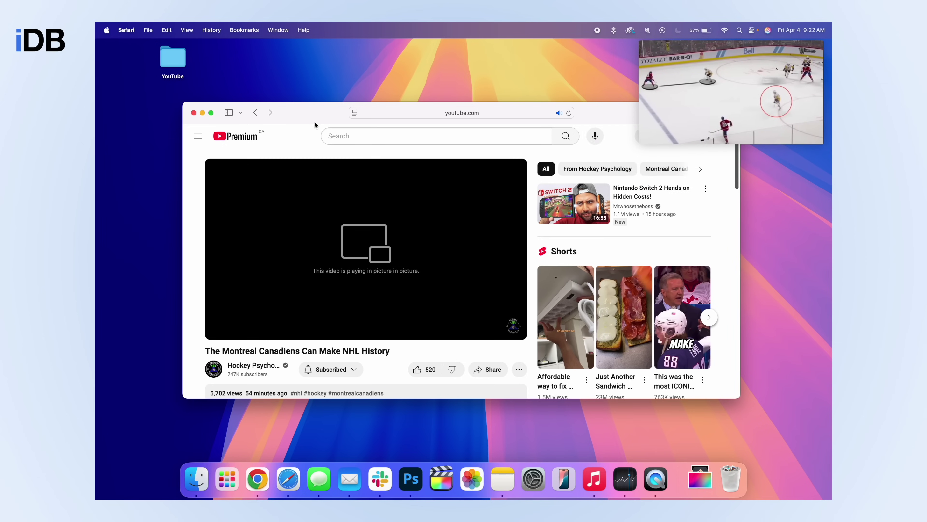
pyautogui.click(202, 113)
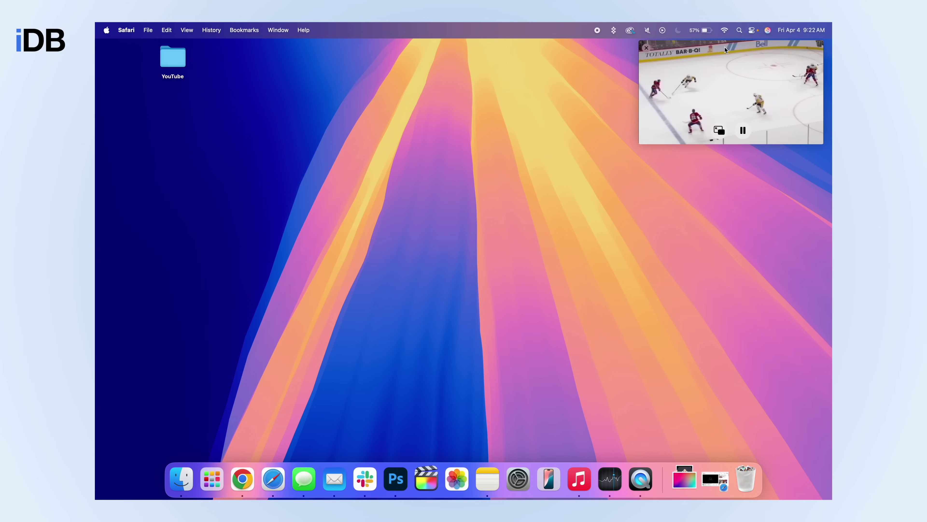
pyautogui.moveTo(730, 91); pyautogui.dragTo(262, 262)
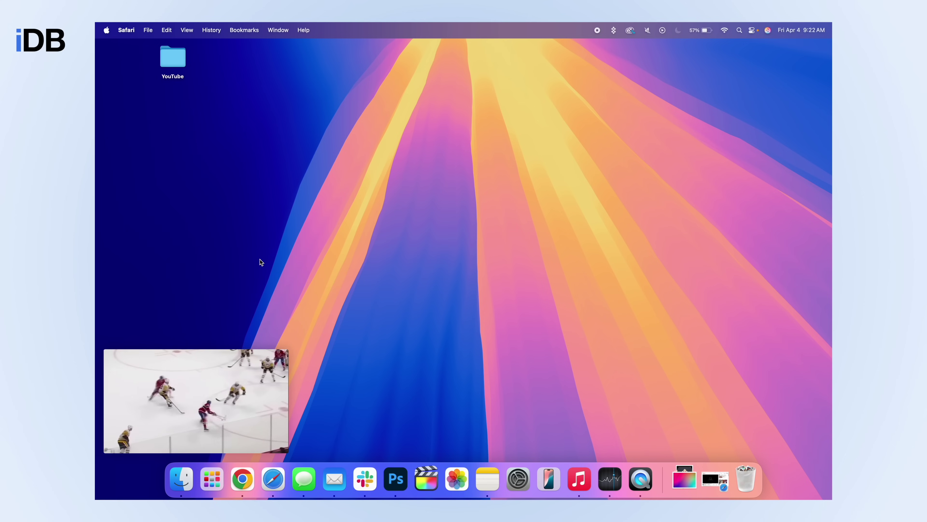
pyautogui.moveTo(262, 305); pyautogui.dragTo(715, 145)
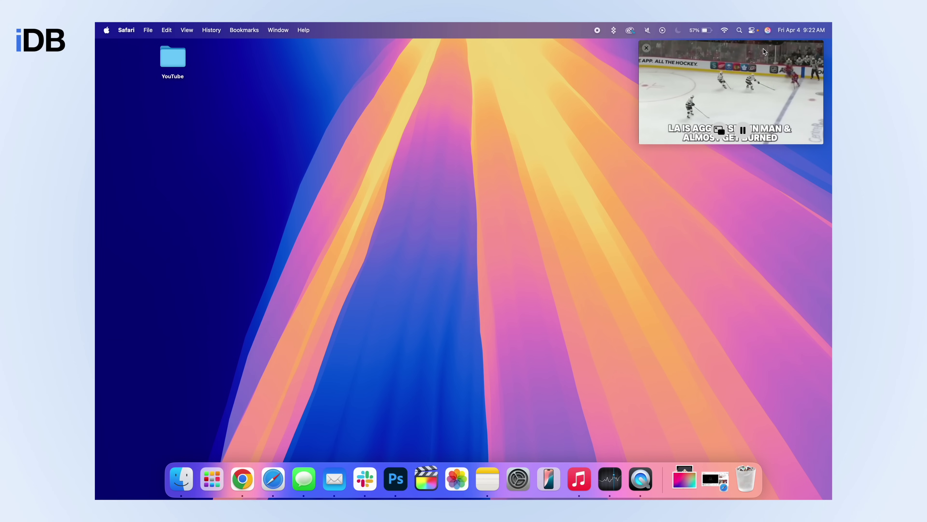
pyautogui.moveTo(764, 48); pyautogui.dragTo(596, 199)
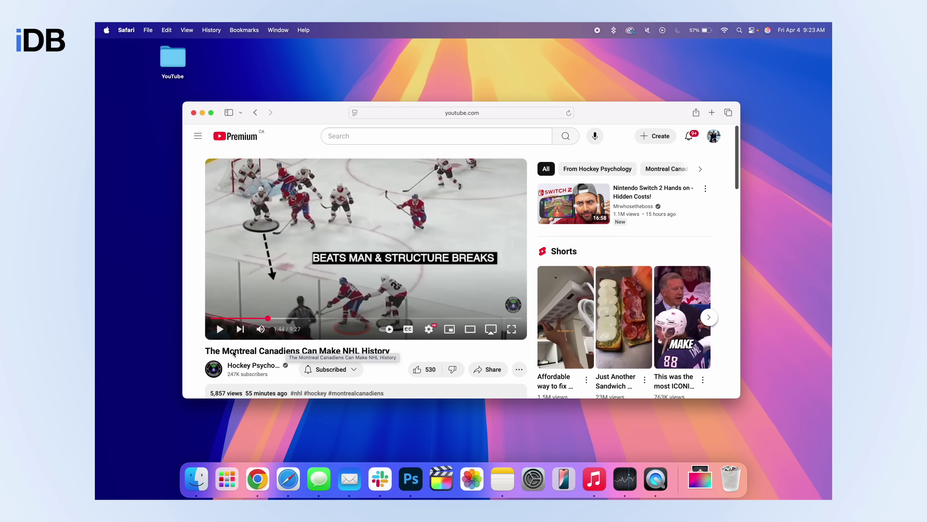
# Look up 'Montreal' from the title, browsing its Siri Knowledge card and images
pyautogui.click(243, 351)
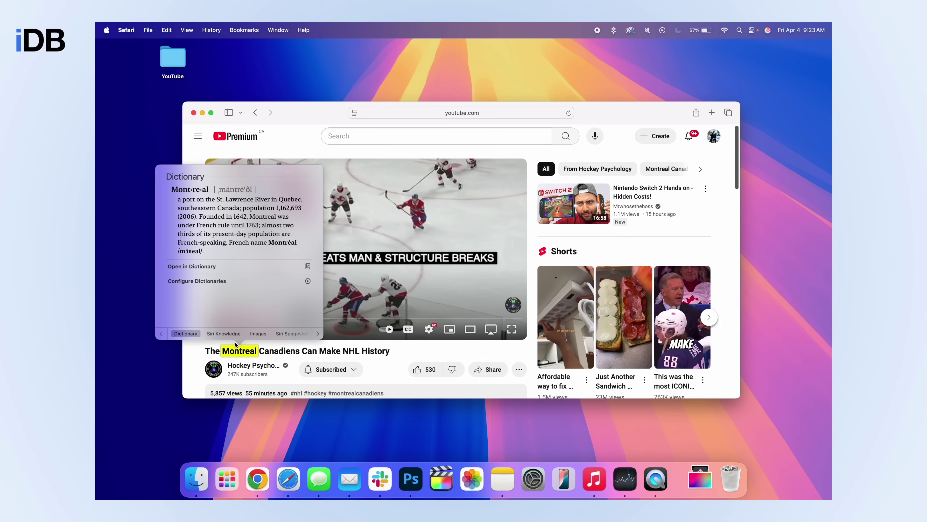
pyautogui.click(222, 333)
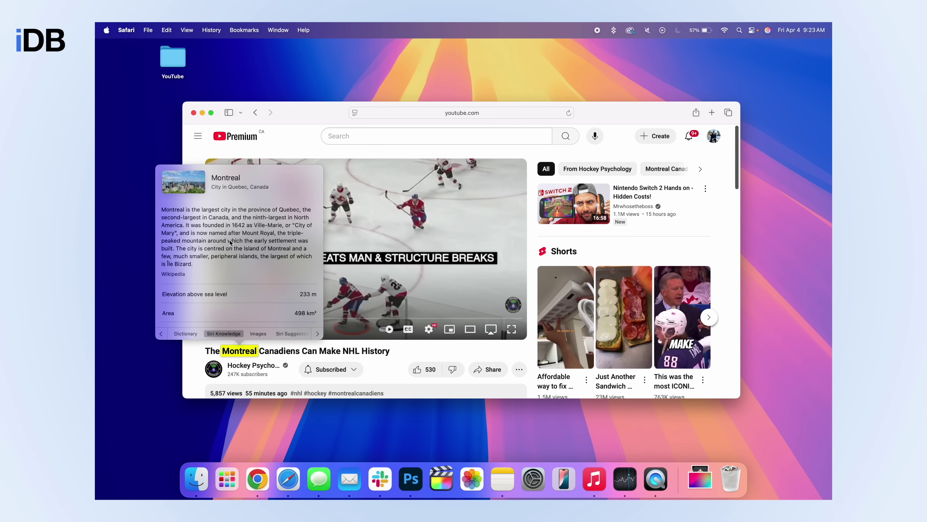
pyautogui.click(258, 334)
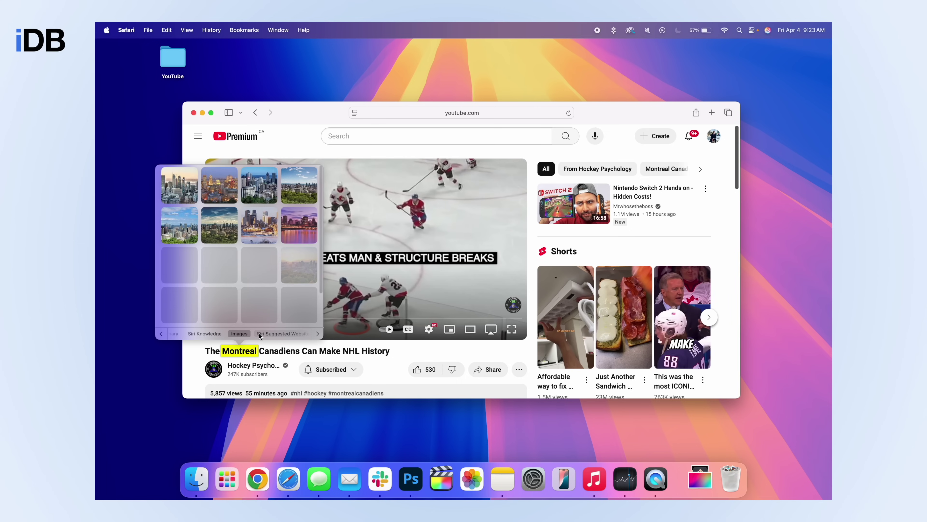
pyautogui.scroll(-3, 280, 292)
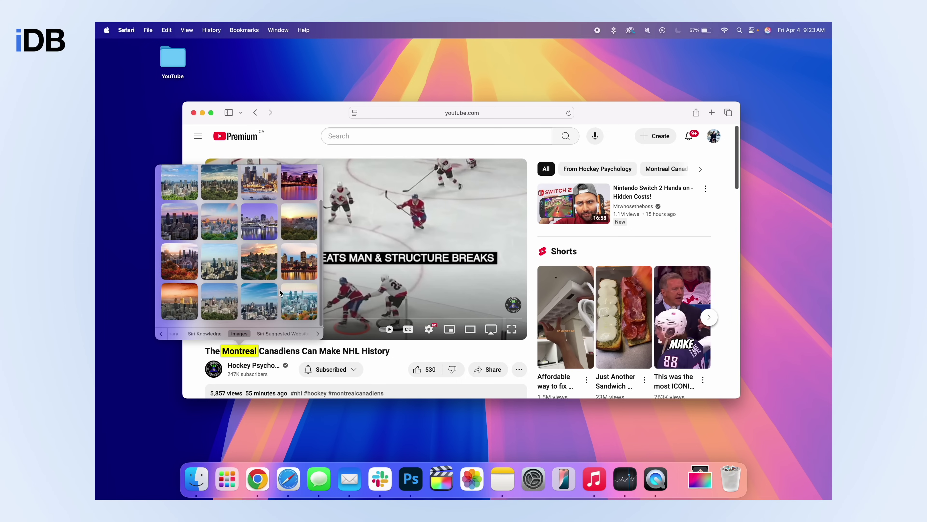
pyautogui.scroll(3, 255, 299)
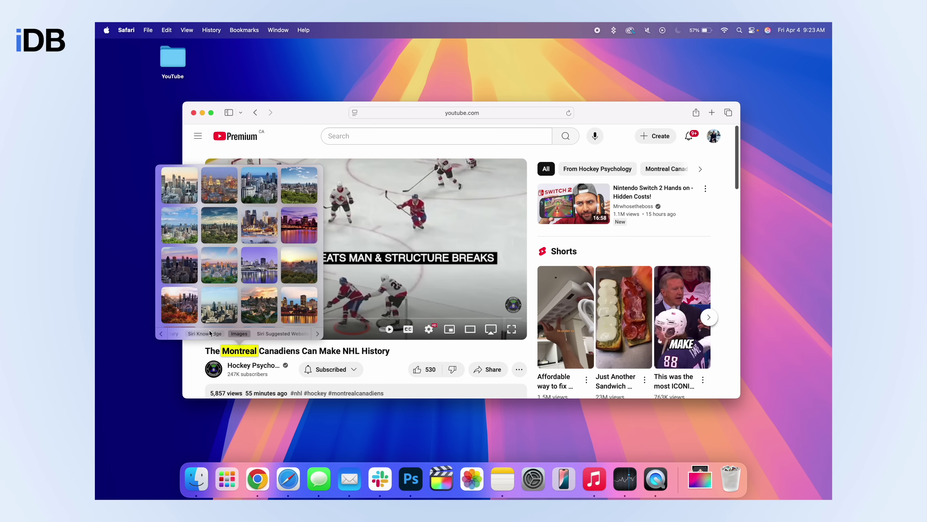
# View the dictionary definition of Montreal, close it, and look up 'History'
pyautogui.click(174, 334)
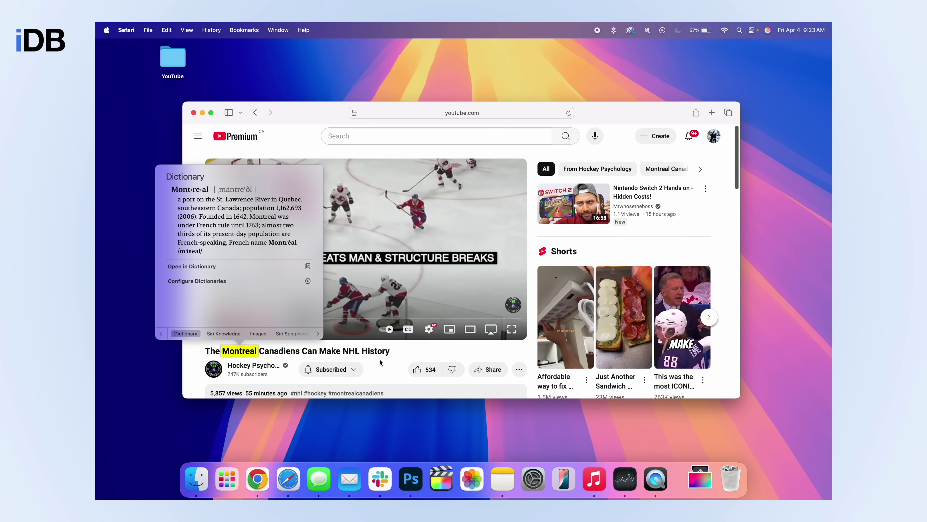
pyautogui.click(390, 363)
pyautogui.click(379, 355)
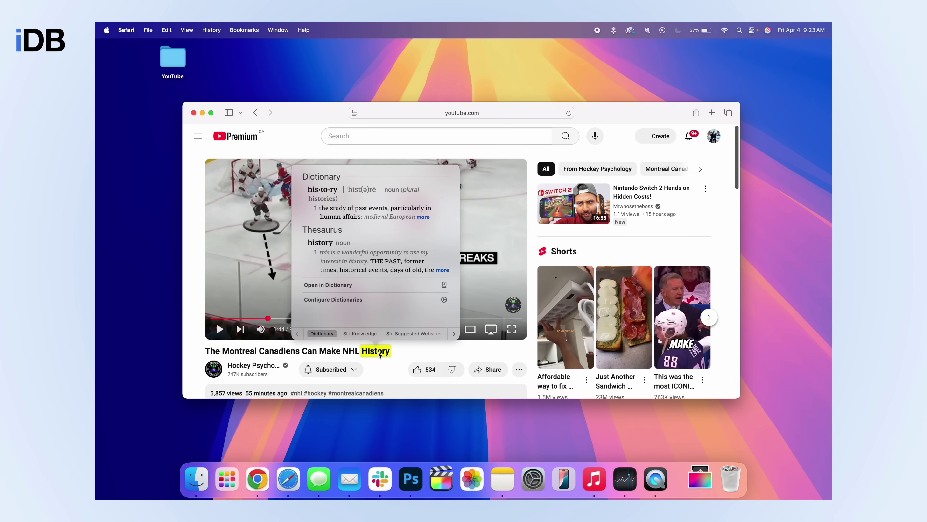
# Close the History definition, bring up the address bar, then dismiss Favorites and return to the page
pyautogui.click(391, 370)
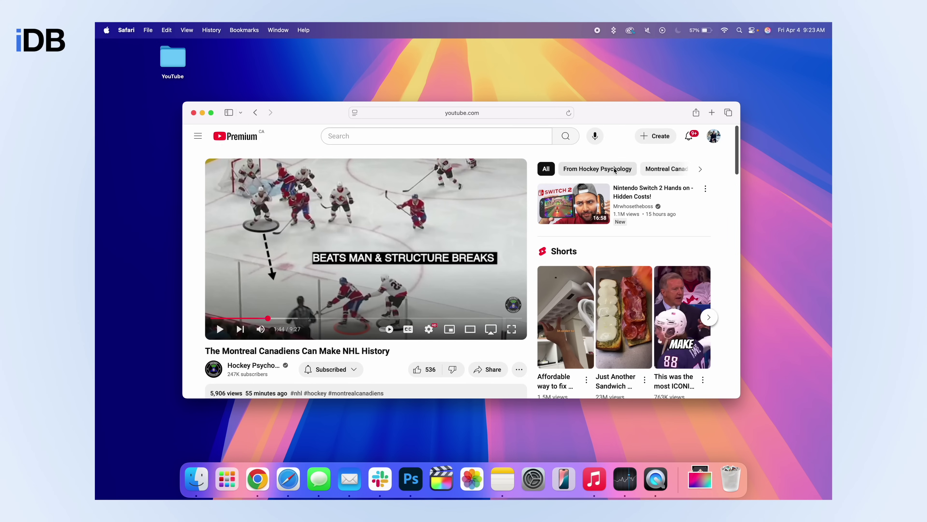
pyautogui.click(600, 116)
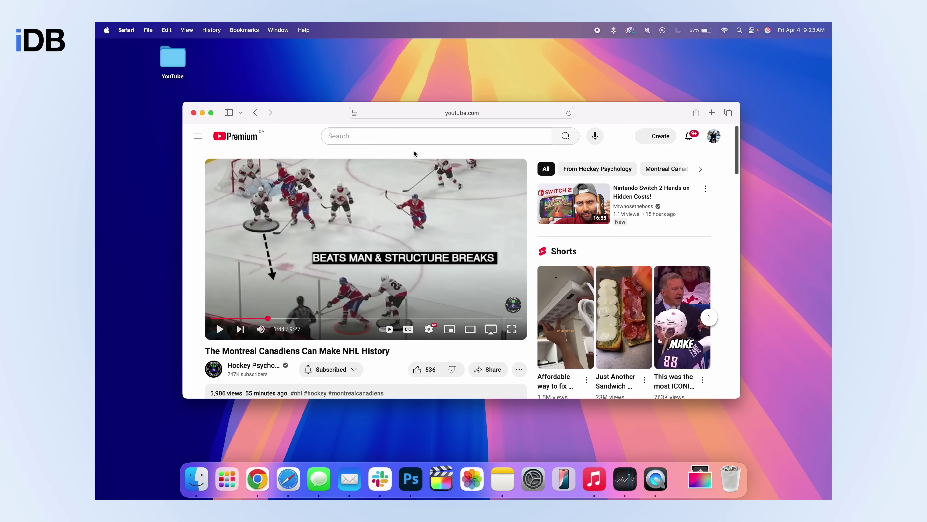
pyautogui.click(494, 113)
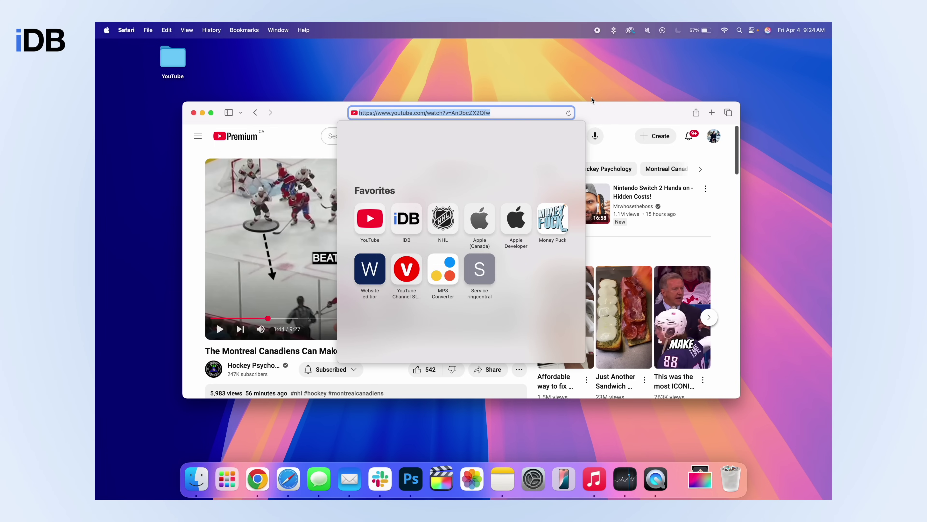
pyautogui.click(604, 114)
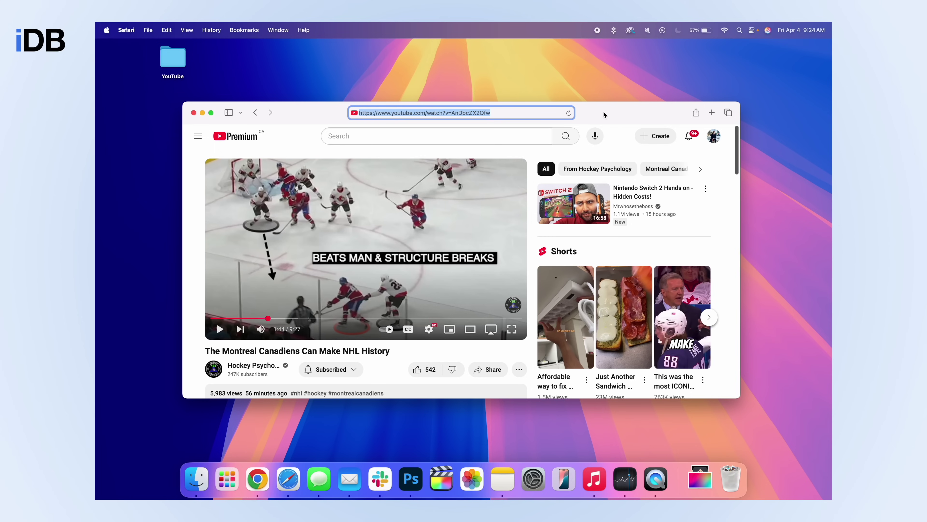
pyautogui.click(386, 371)
# Select and copy the video's web address, then bring it up for editing again
pyautogui.scroll(-3, 387, 369)
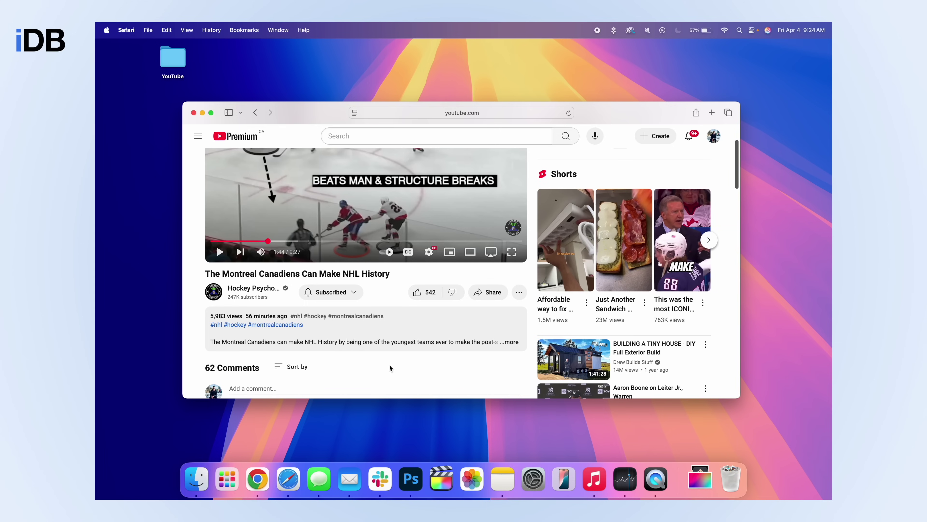
pyautogui.press('super+l')
pyautogui.press('super+c')
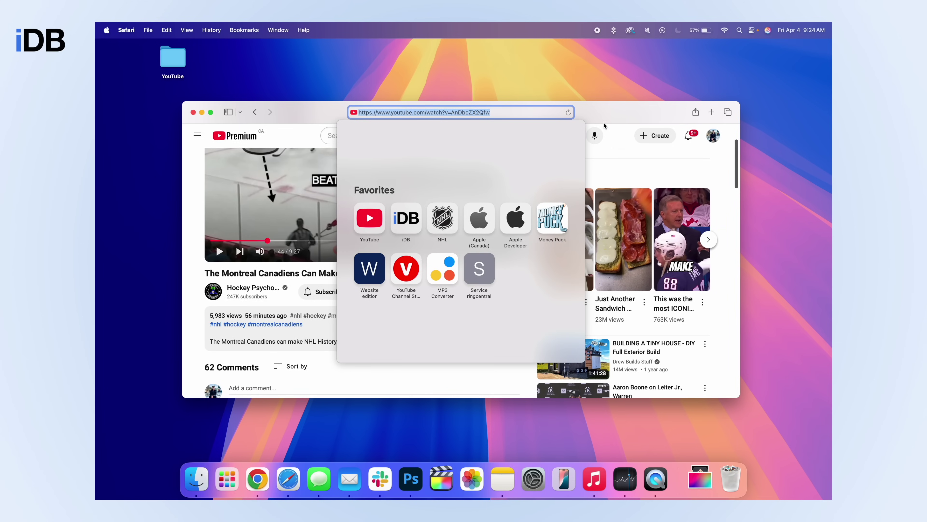
pyautogui.click(278, 301)
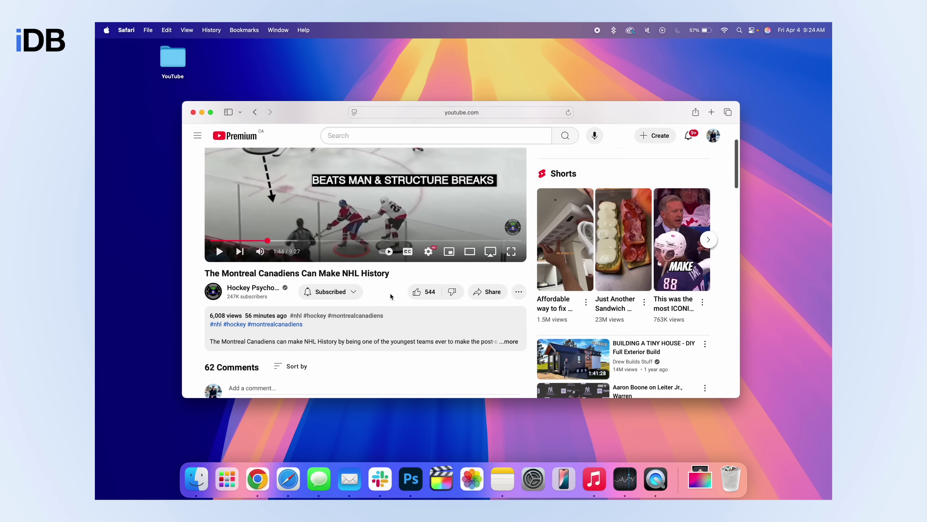
pyautogui.press('super+l')
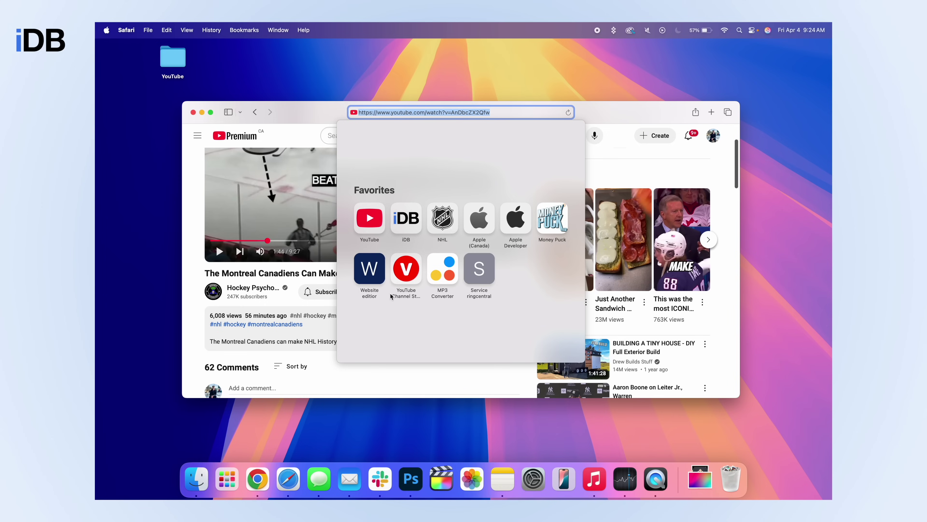
# Hide Safari, then start renaming the YouTube folder and cancel, keeping the name YouTube
pyautogui.press('super+h')
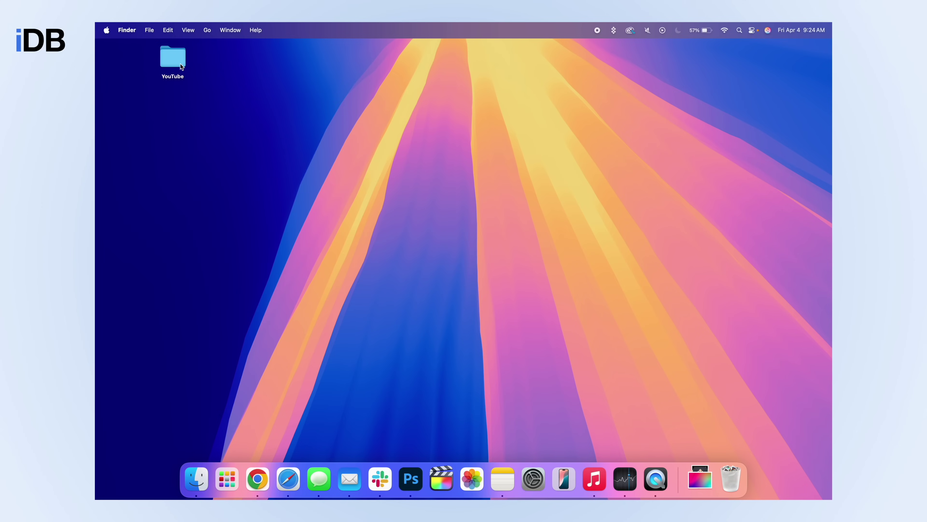
pyautogui.rightClick(173, 61)
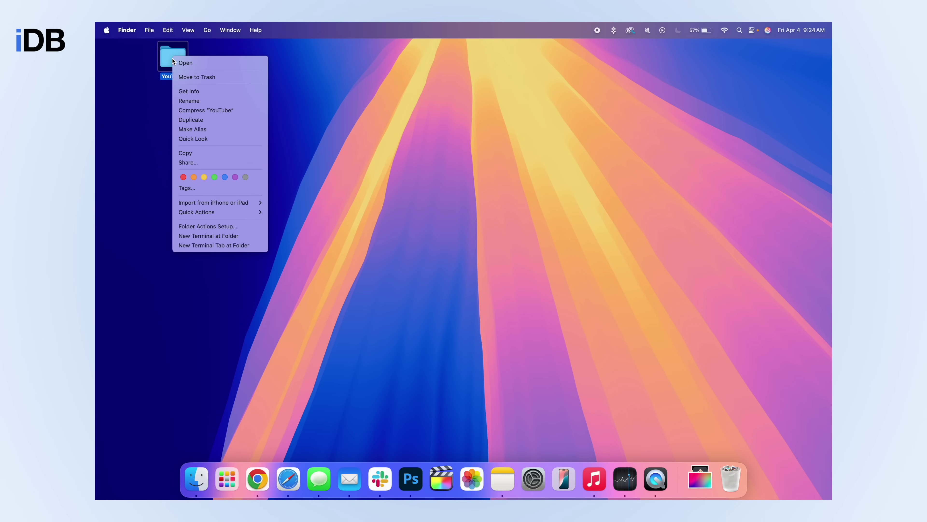
pyautogui.click(199, 100)
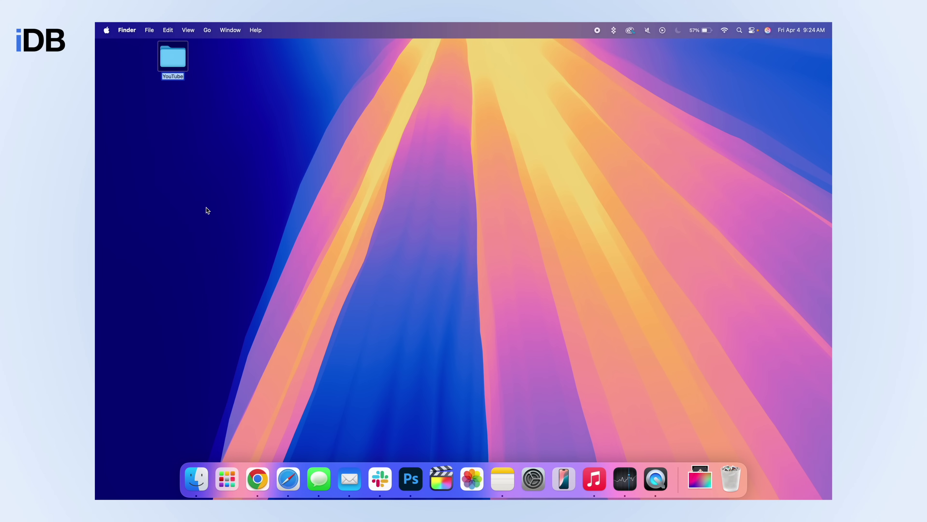
pyautogui.click(230, 117)
pyautogui.write('kxhskajgjkra')
pyautogui.press('Escape')
pyautogui.click(790, 360)
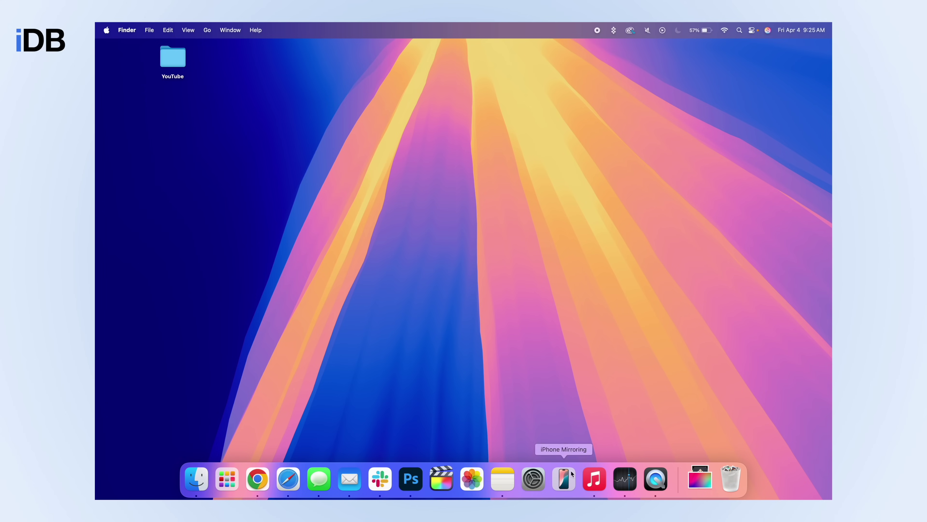
pyautogui.click(534, 479)
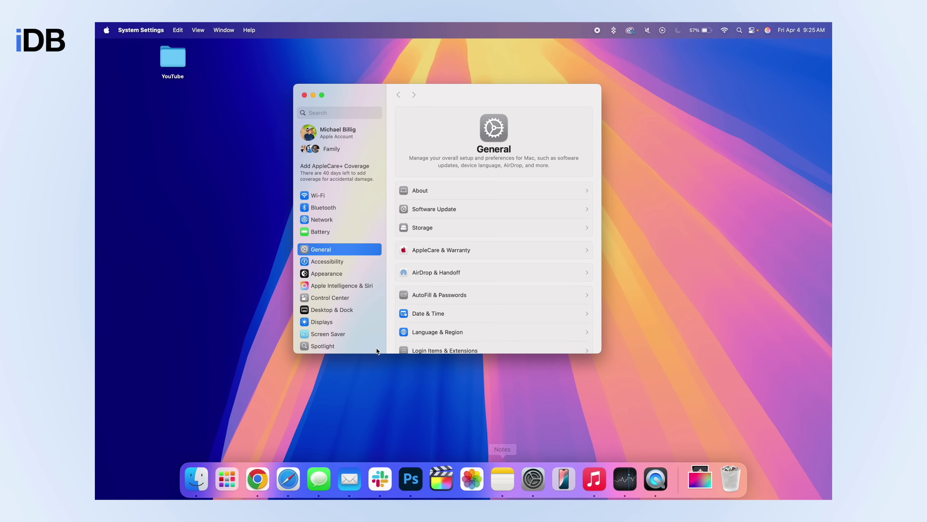
pyautogui.scroll(-5, 341, 300)
pyautogui.scroll(-3, 340, 302)
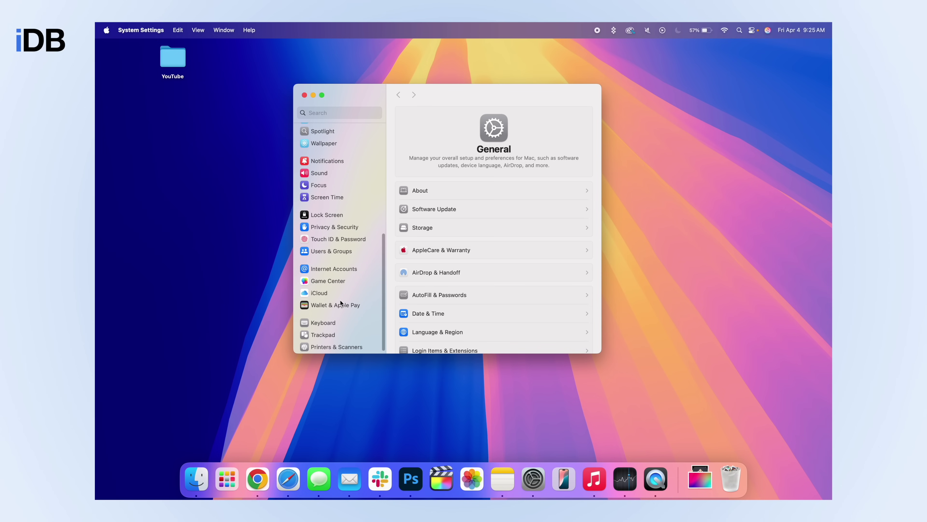
pyautogui.click(319, 240)
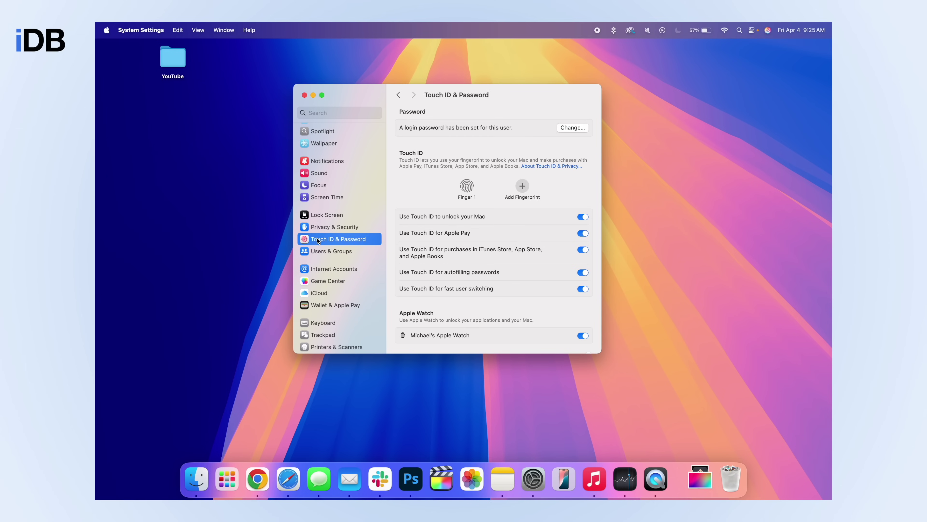
pyautogui.scroll(-3, 529, 257)
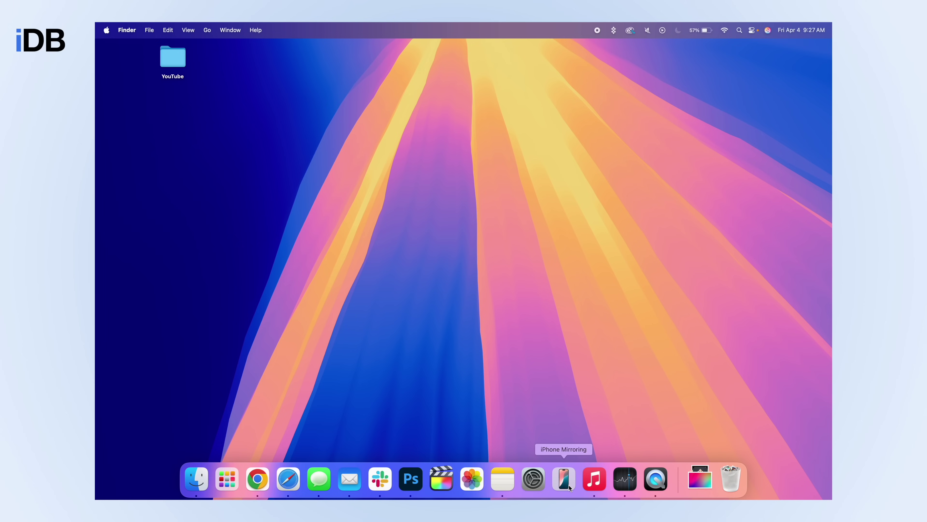
pyautogui.click(229, 479)
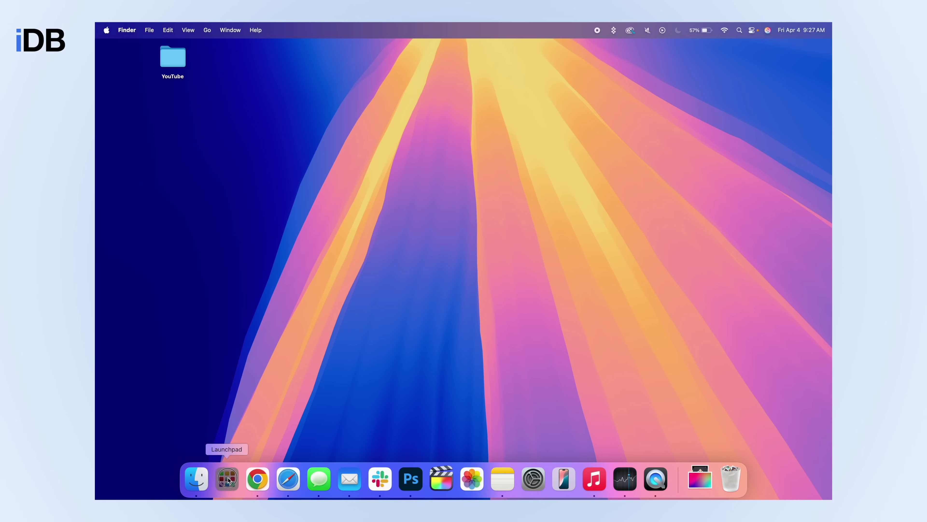
pyautogui.write('mirr')
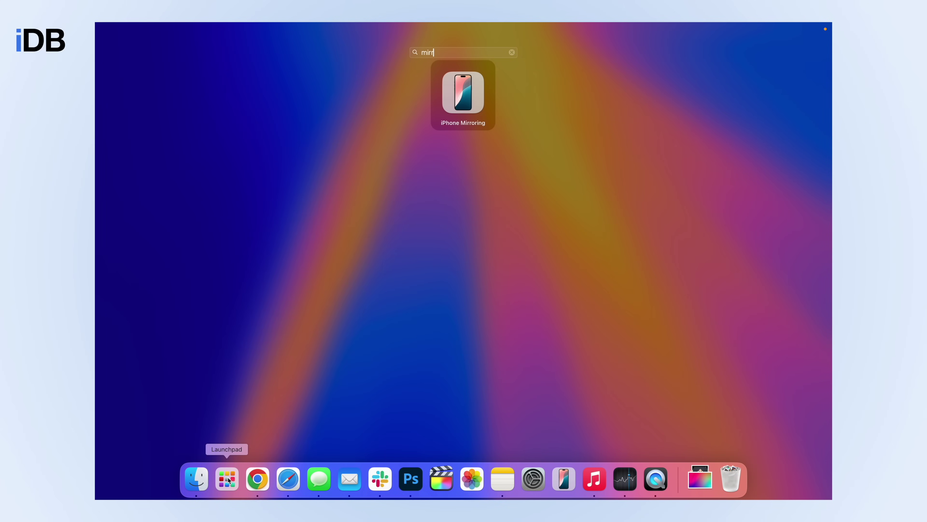
pyautogui.click(471, 99)
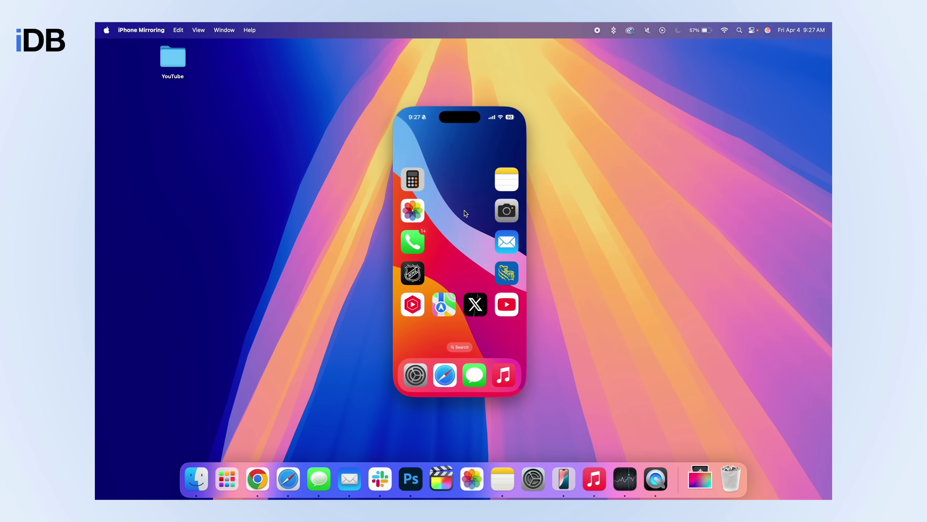
pyautogui.hscroll(5, 464, 210)
pyautogui.hscroll(-5, 473, 221)
pyautogui.hscroll(5, 451, 224)
pyautogui.hscroll(-5, 452, 226)
pyautogui.click(416, 279)
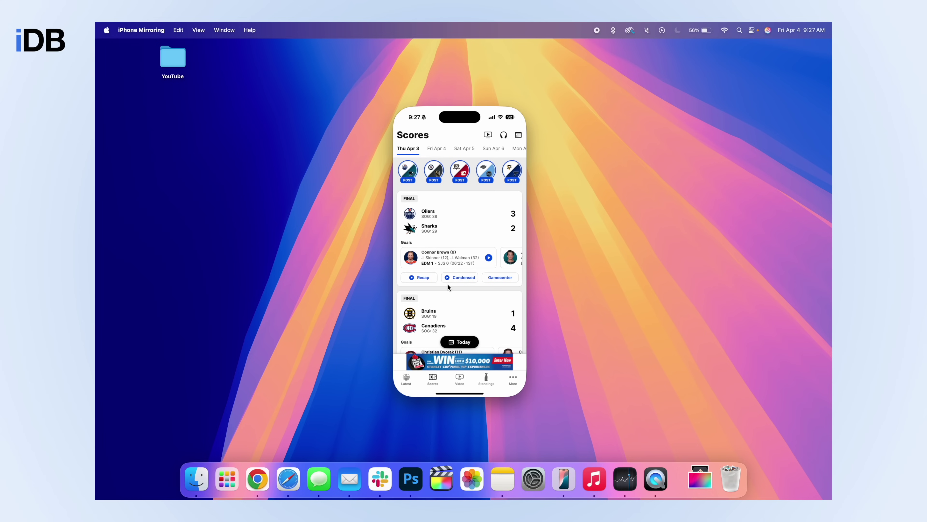
pyautogui.click(486, 382)
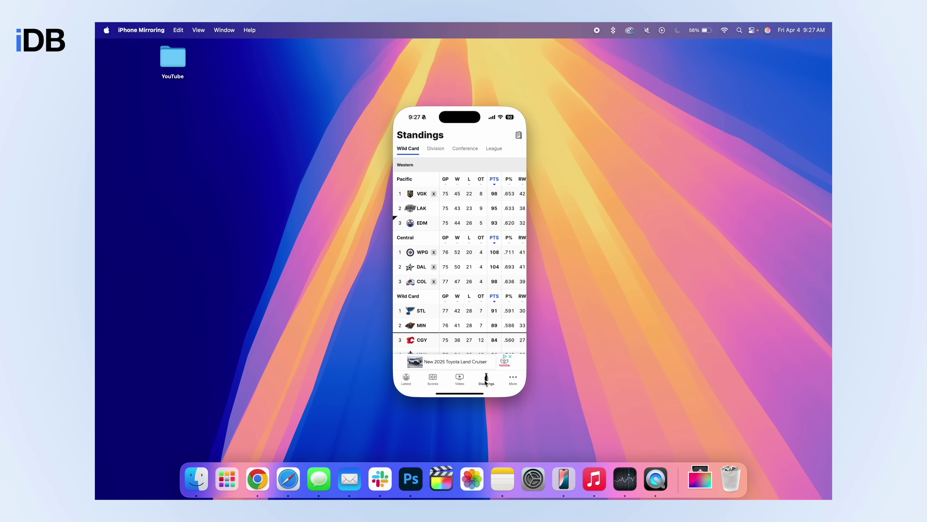
pyautogui.click(458, 395)
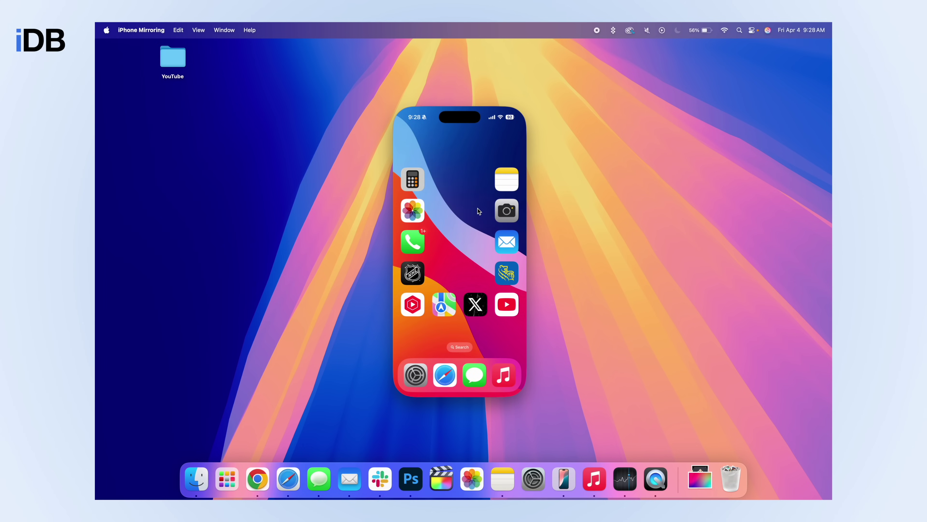
pyautogui.hscroll(3, 478, 209)
pyautogui.hscroll(-3, 477, 208)
pyautogui.press('super+q')
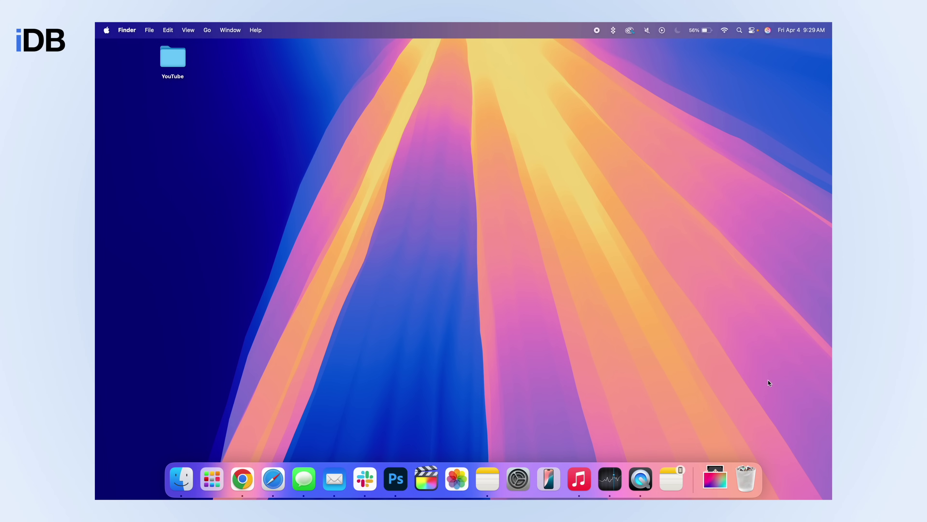
# Launch FaceTime through Spotlight ('face') and switch on the camera's Background effect
pyautogui.press('super+space')
pyautogui.write('face')
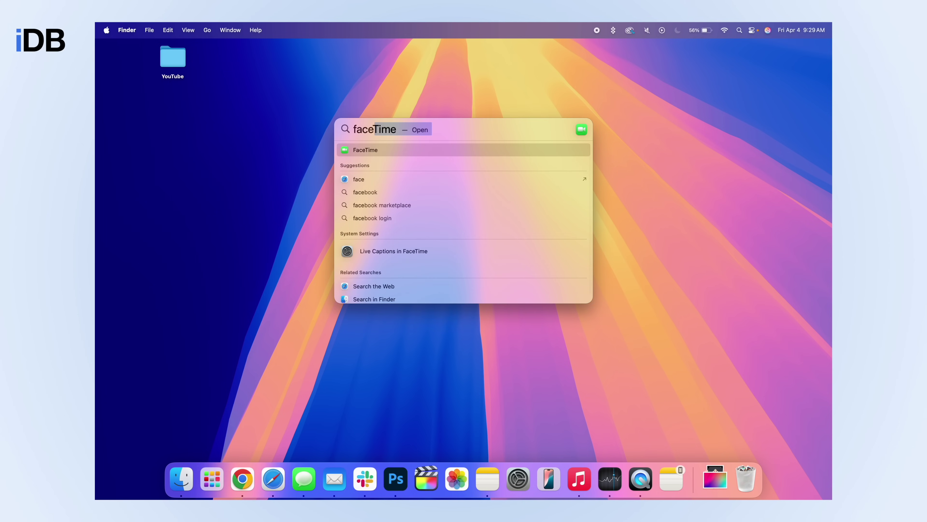
pyautogui.press('Return')
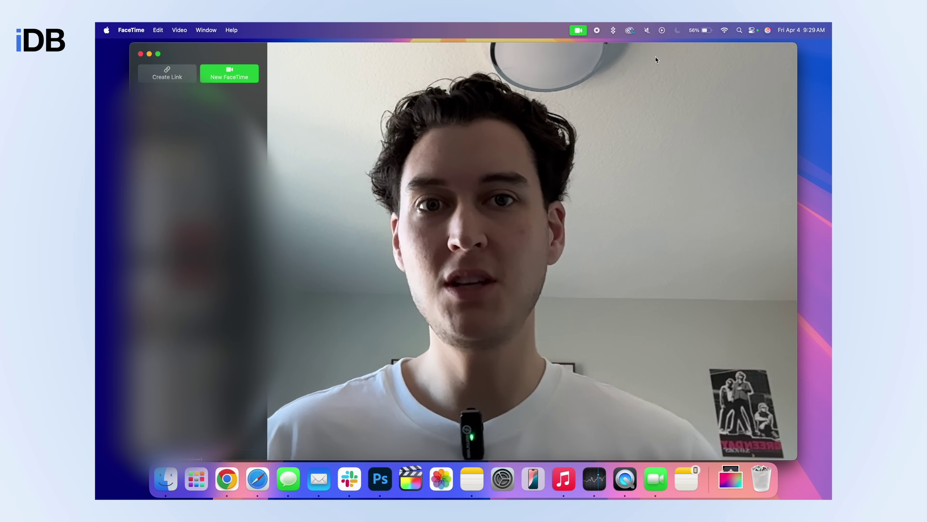
pyautogui.click(583, 32)
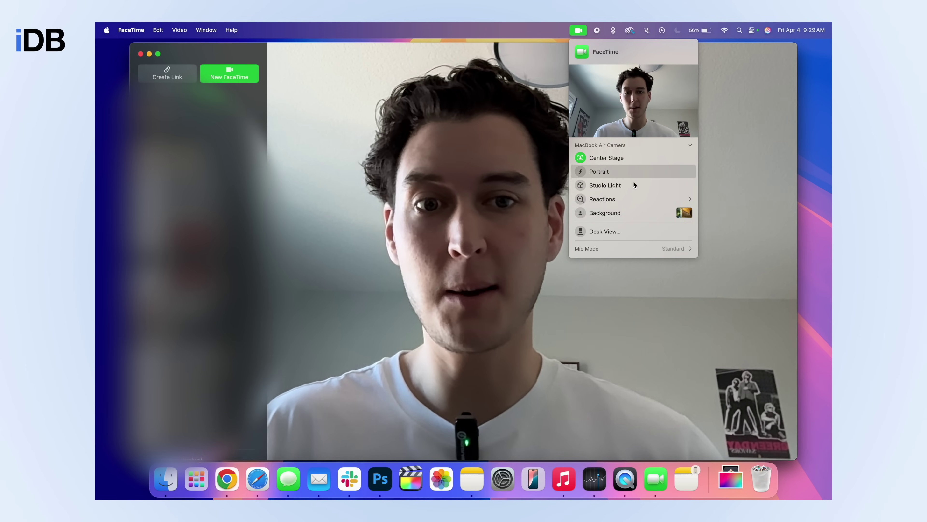
pyautogui.click(609, 215)
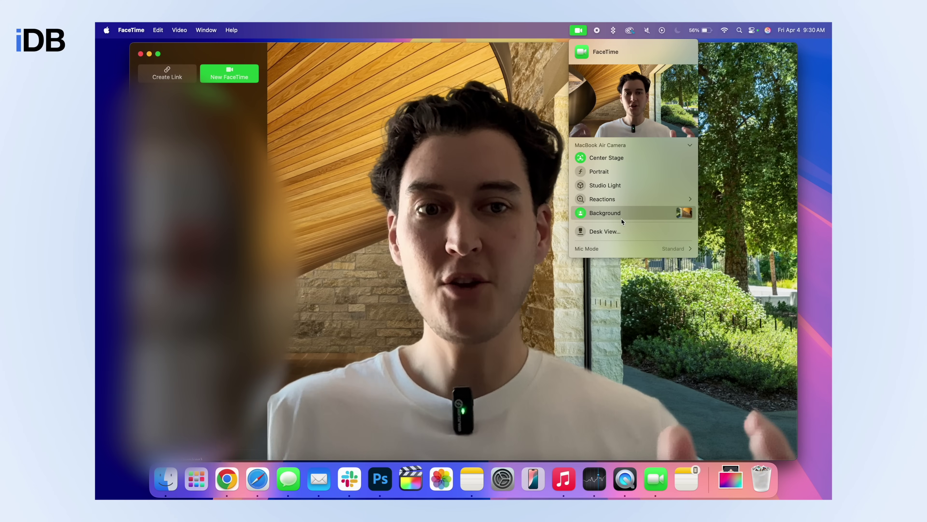
# Preview the Apple Park, rainbow arch, building and trees scene backgrounds
pyautogui.click(686, 214)
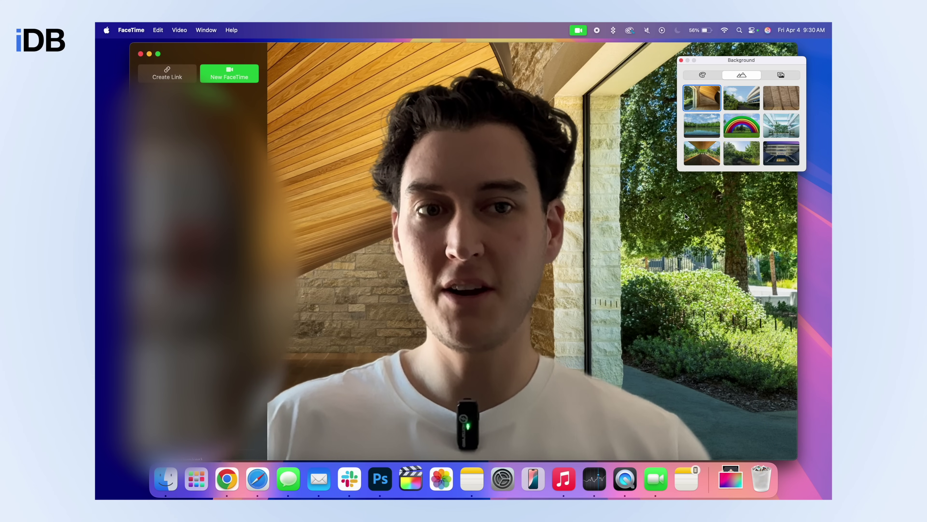
pyautogui.click(735, 103)
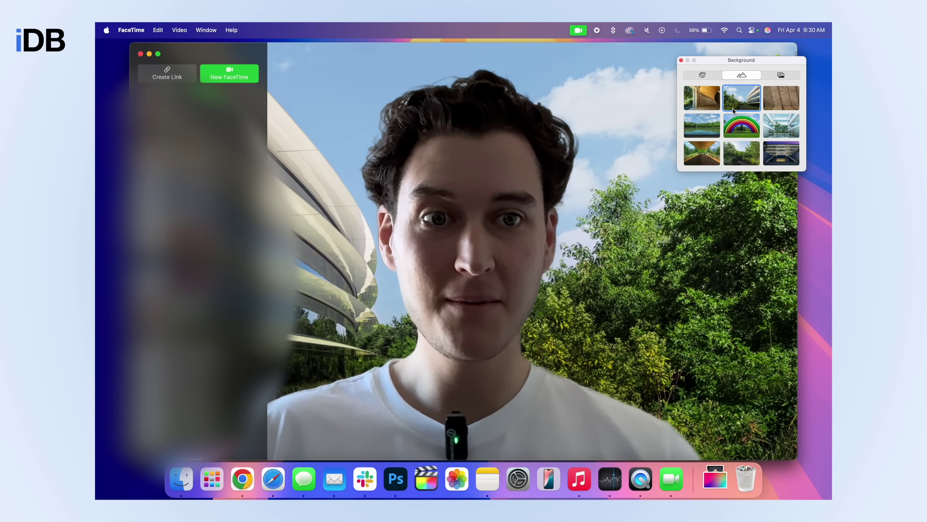
pyautogui.click(735, 128)
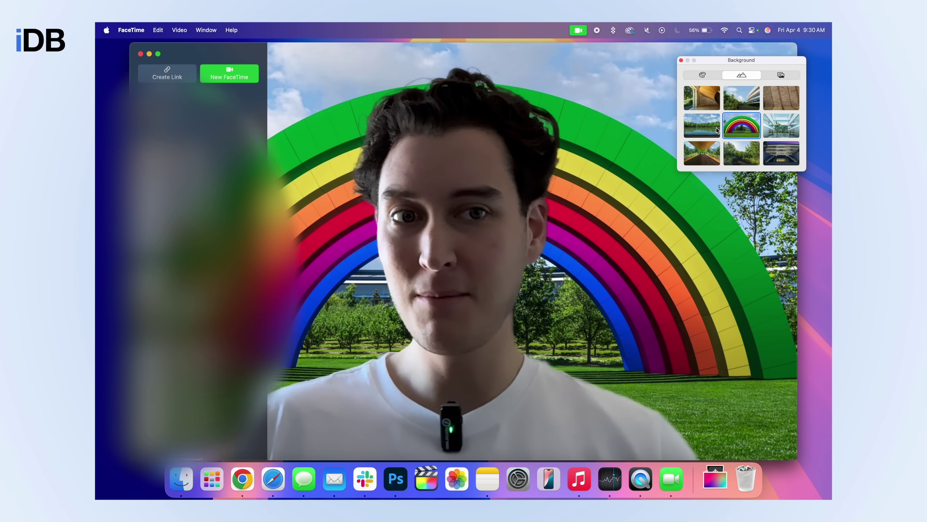
pyautogui.click(780, 157)
pyautogui.click(747, 156)
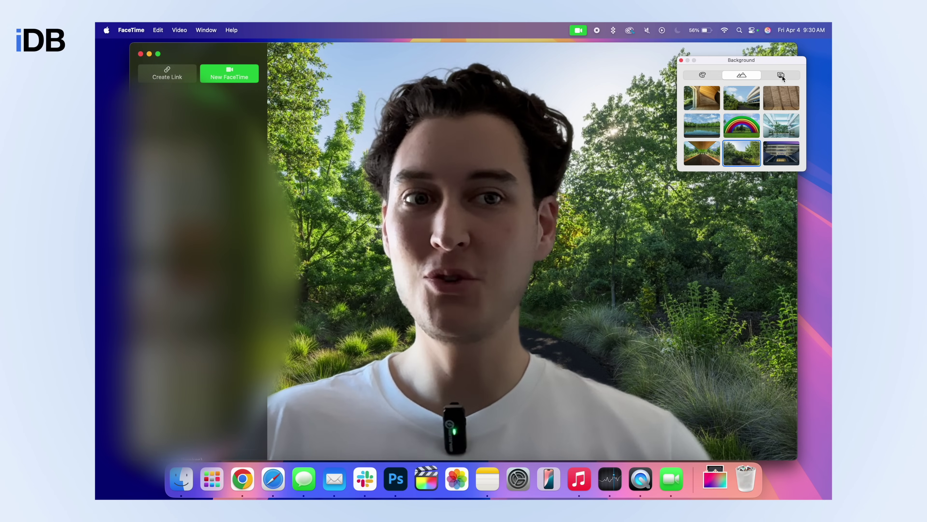
# Try blue and purple solid backgrounds, then settle on the campus scene and close the picker
pyautogui.click(702, 74)
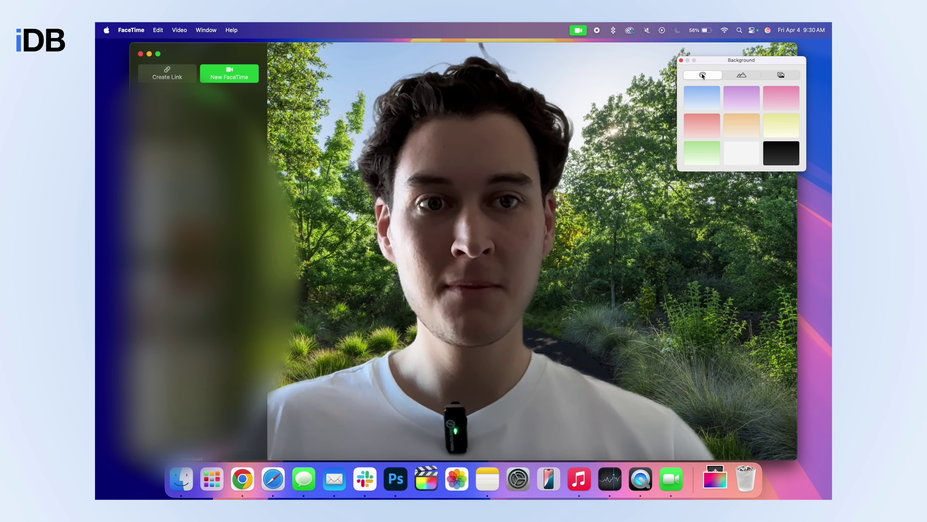
pyautogui.click(701, 91)
pyautogui.click(736, 100)
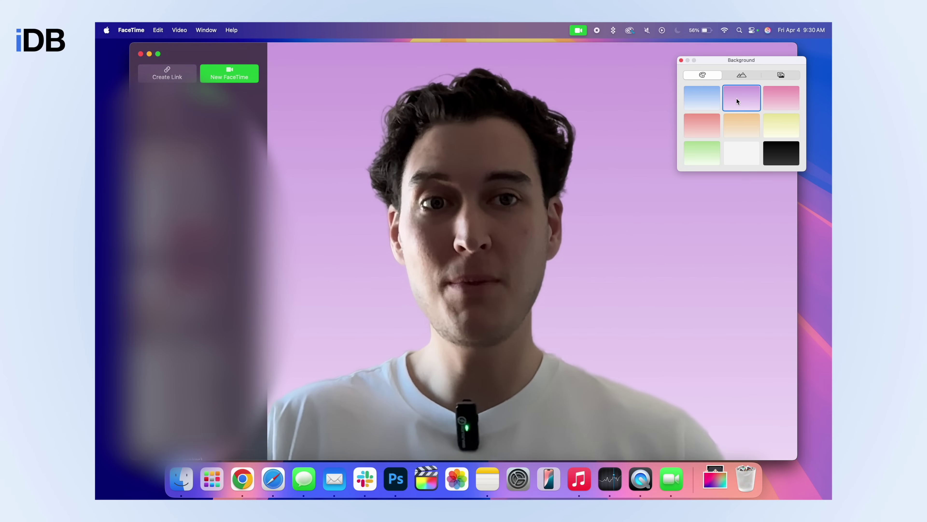
pyautogui.click(742, 75)
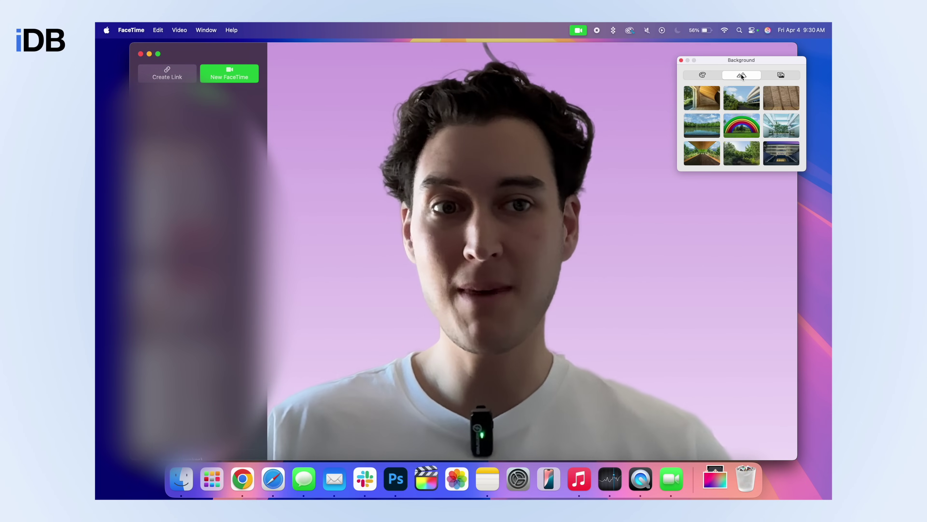
pyautogui.click(740, 98)
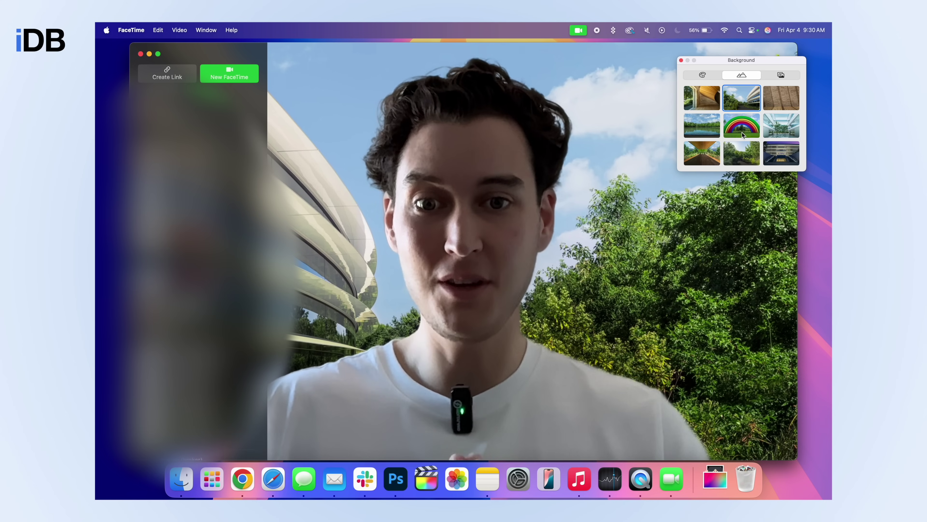
pyautogui.click(750, 285)
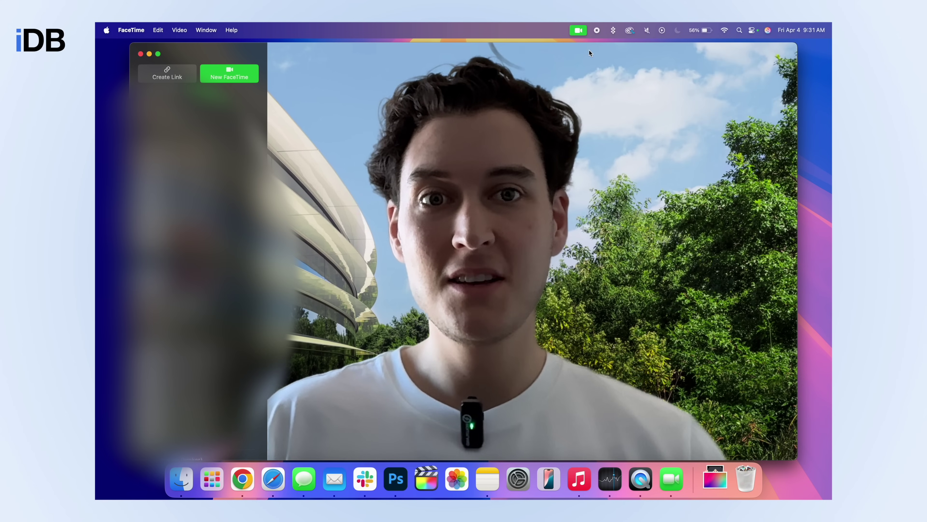
# Show the green camera menu's video effects, then dismiss them
pyautogui.click(578, 31)
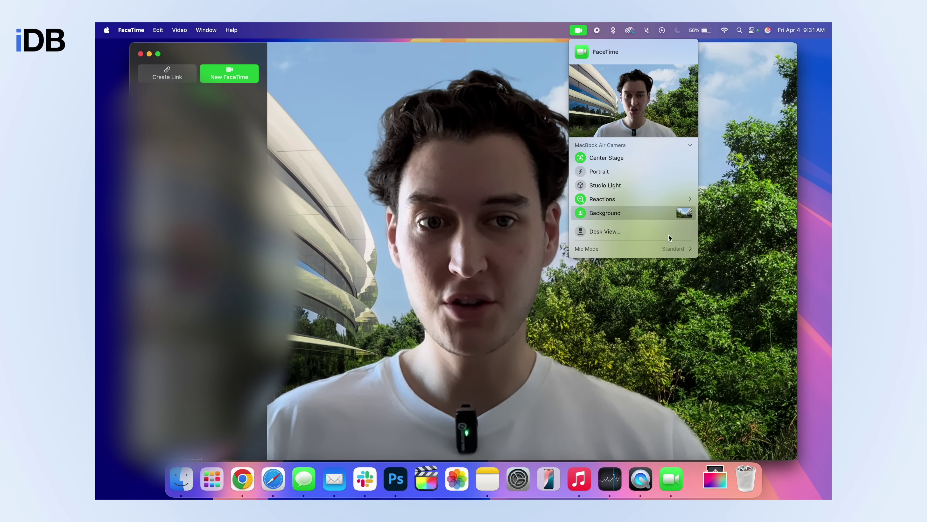
pyautogui.click(732, 259)
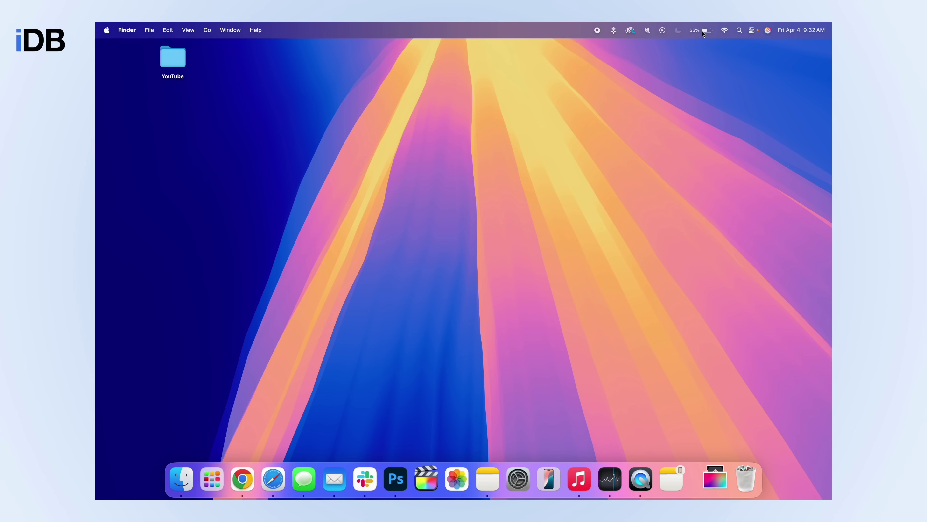
# Search settings for 'percentage', toggle Show Percentage off and back on, then close the window
pyautogui.click(518, 477)
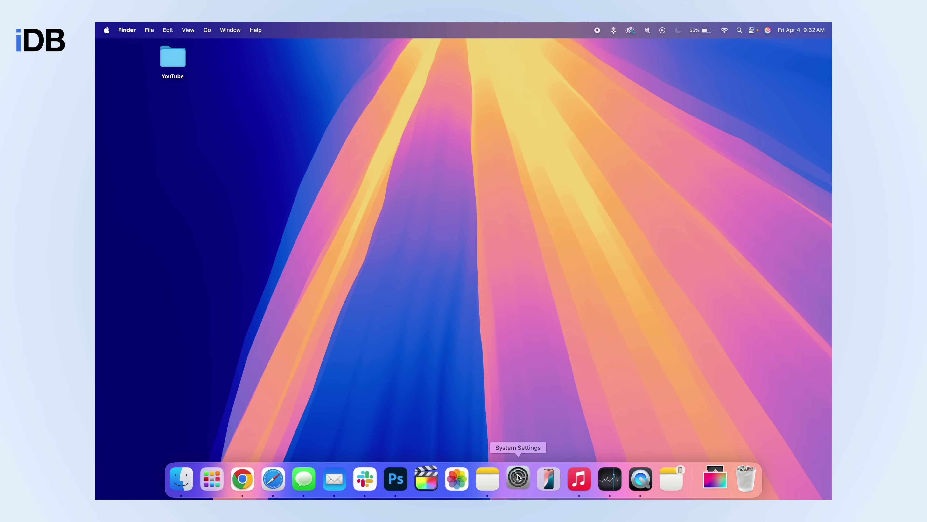
pyautogui.click(322, 112)
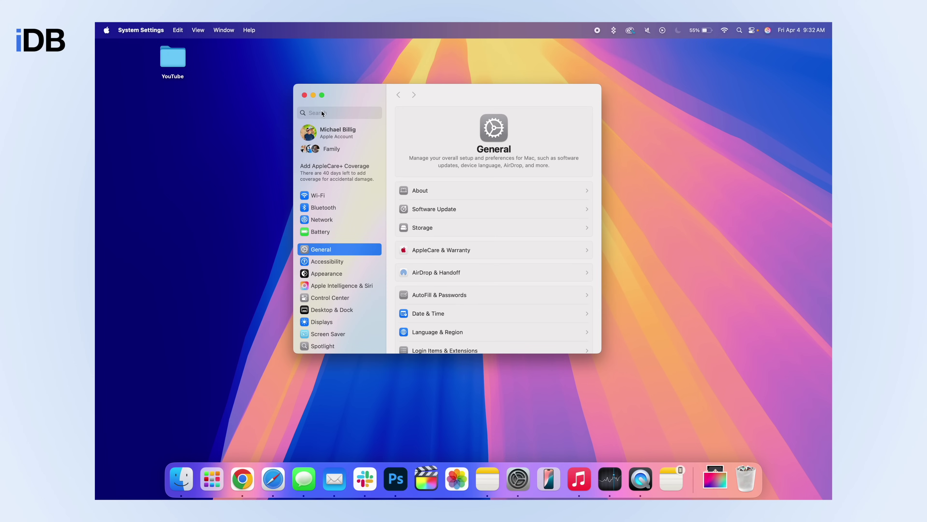
pyautogui.write('percentage')
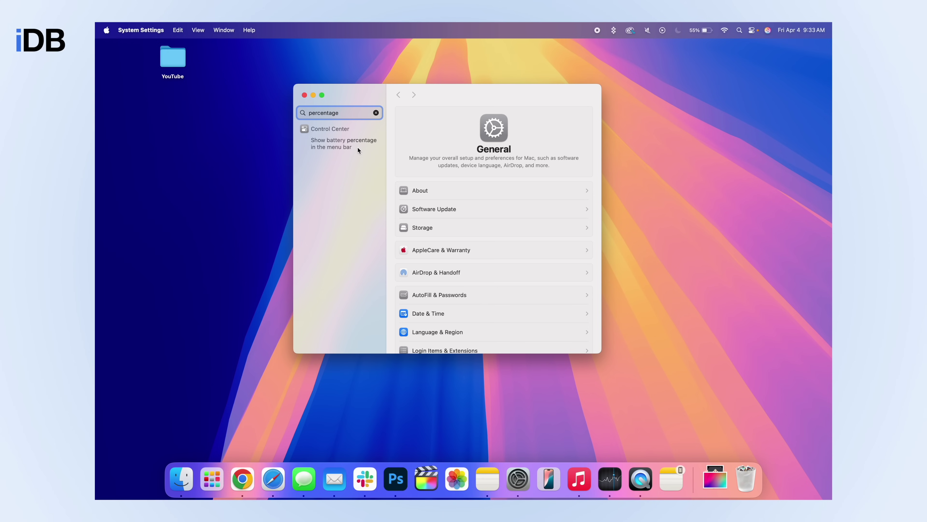
pyautogui.click(332, 145)
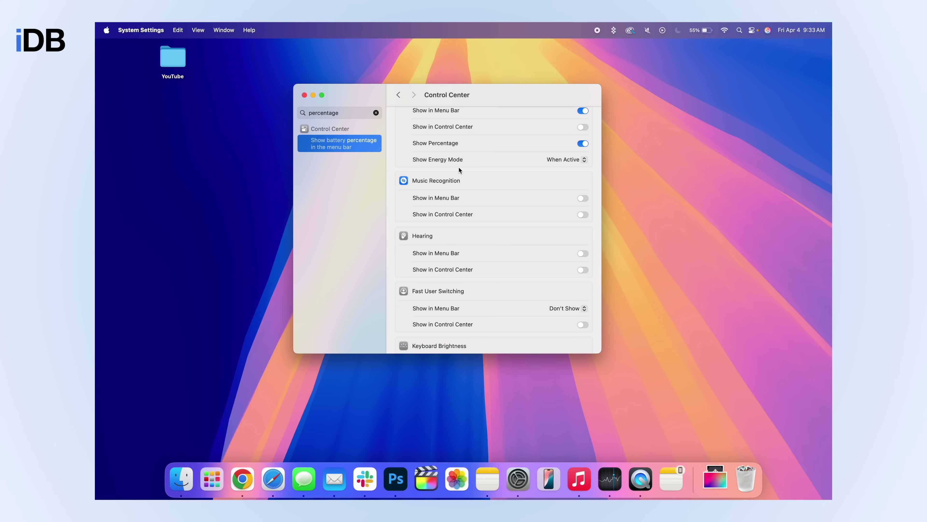
pyautogui.scroll(2, 458, 170)
pyautogui.click(582, 179)
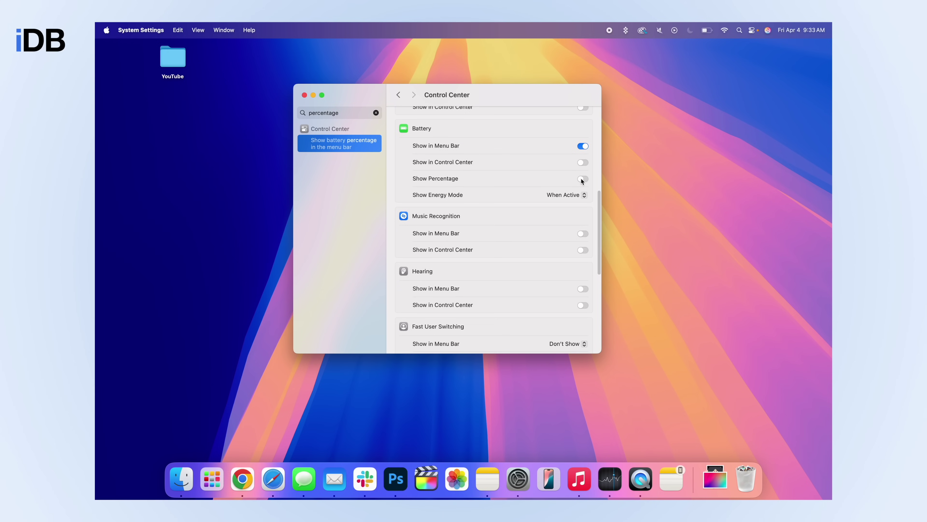
pyautogui.click(583, 179)
pyautogui.press('super+w')
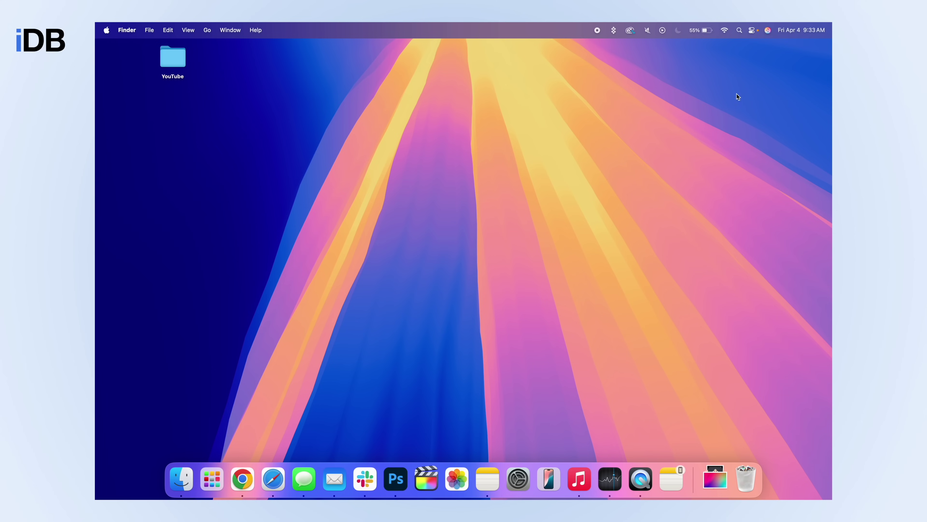
# Show and hide the calendar, weather and stocks widgets, then drag the Dock divider to resize it
pyautogui.click(805, 29)
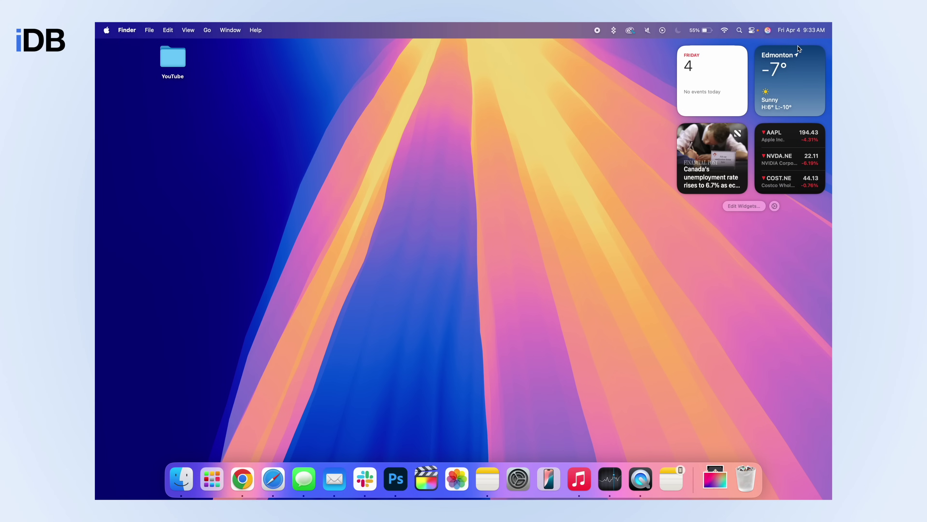
pyautogui.click(563, 220)
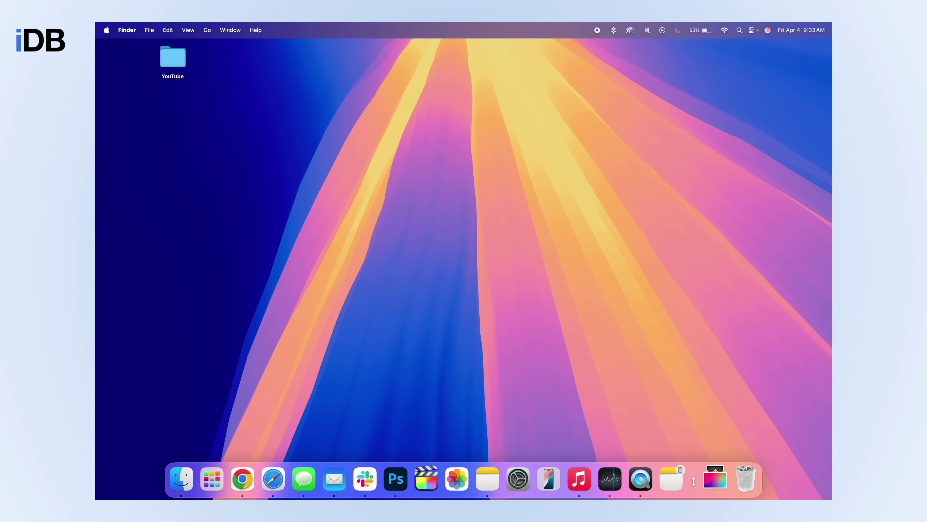
pyautogui.moveTo(694, 481)
pyautogui.mouseDown()
pyautogui.moveTo(694, 489)
pyautogui.moveTo(696, 482)
pyautogui.mouseUp()
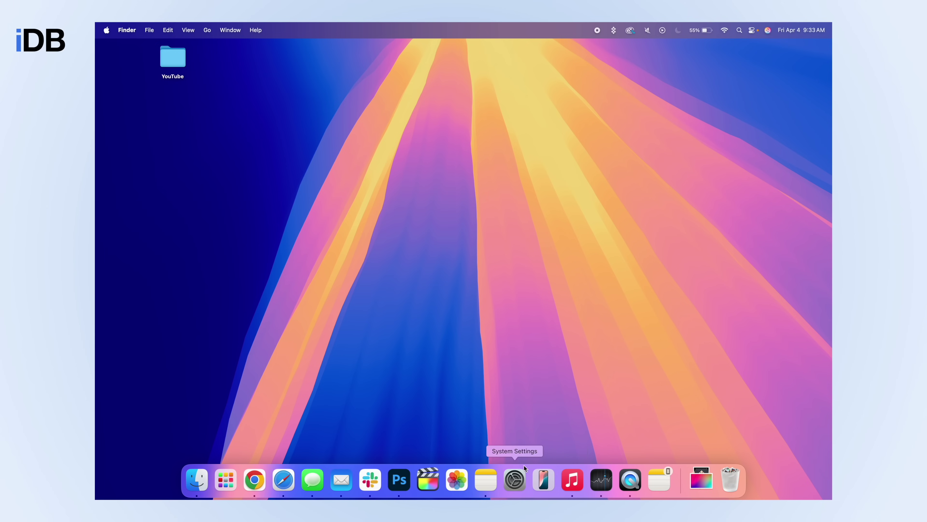
pyautogui.click(518, 483)
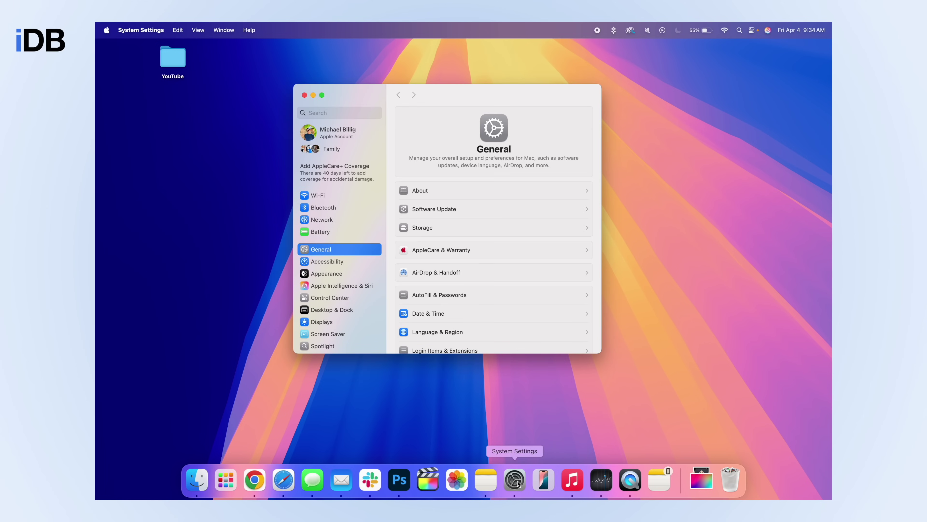
pyautogui.click(322, 231)
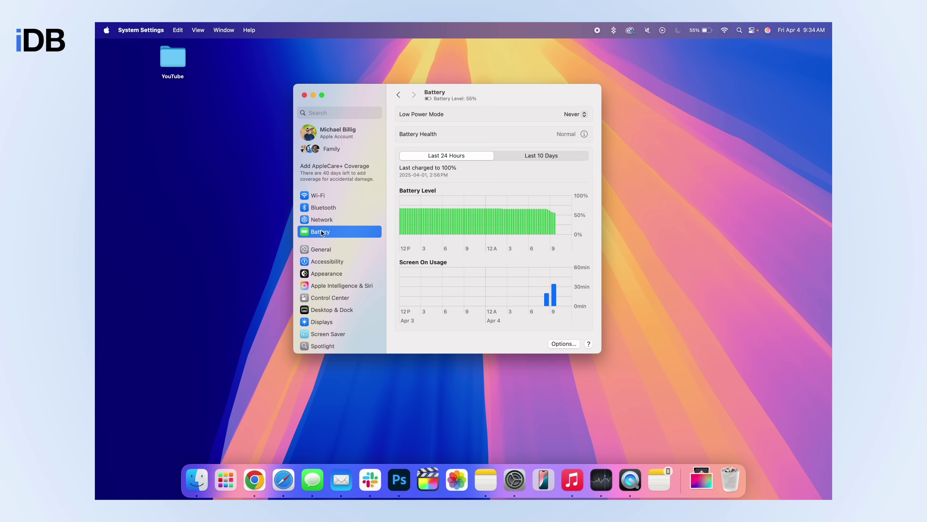
pyautogui.click(584, 134)
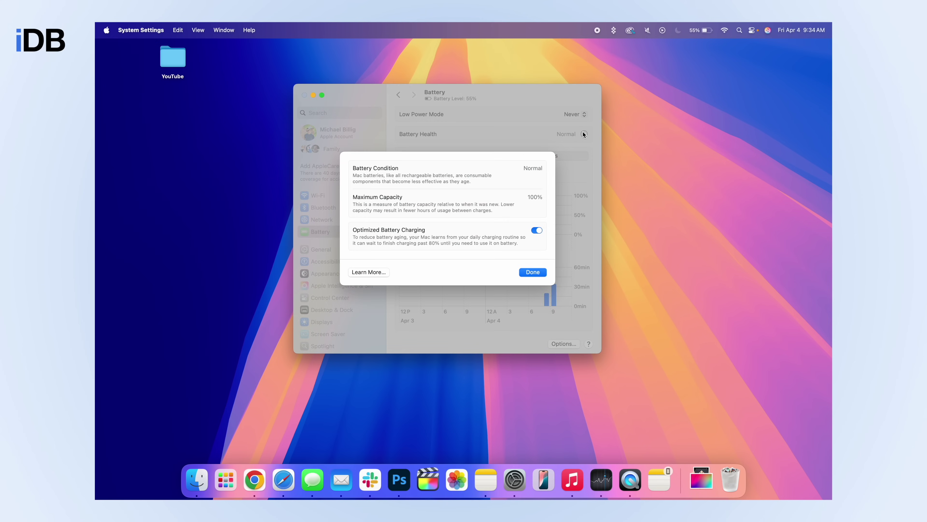
pyautogui.click(530, 274)
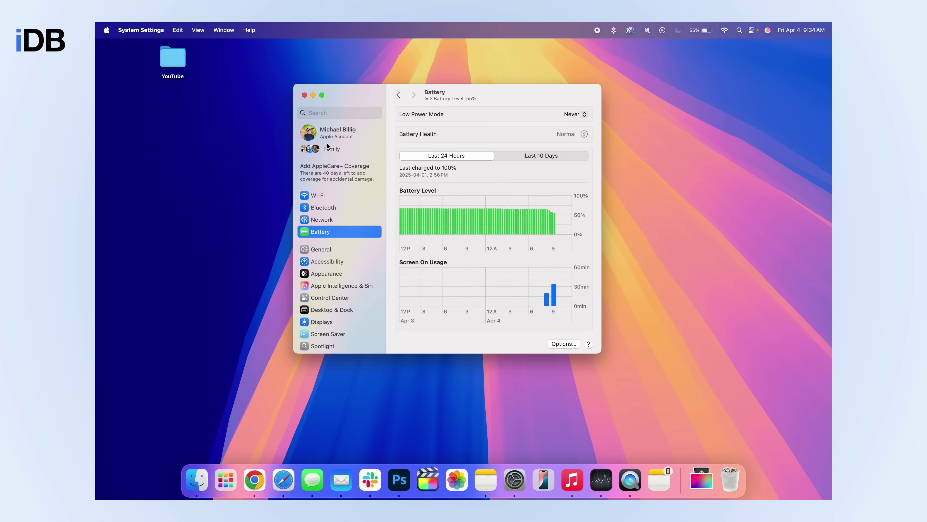
pyautogui.click(304, 94)
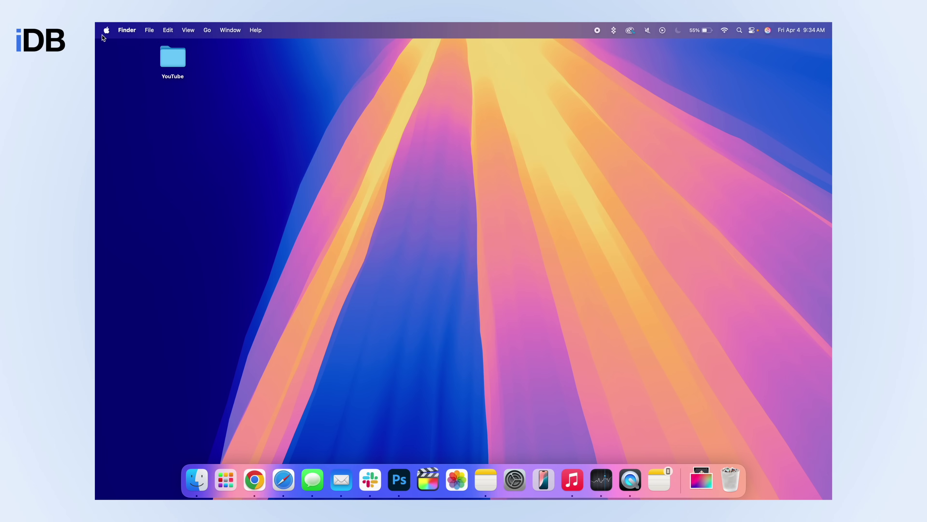
pyautogui.click(106, 31)
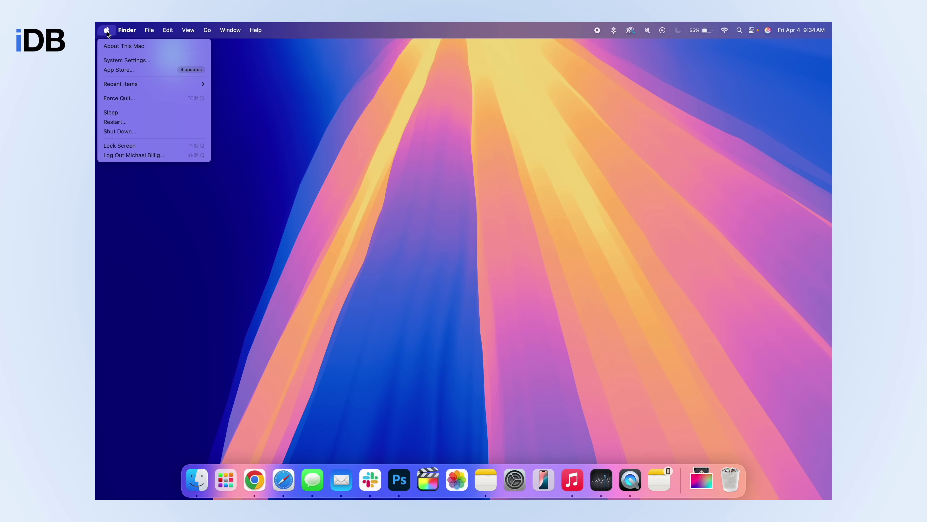
pyautogui.click(113, 47)
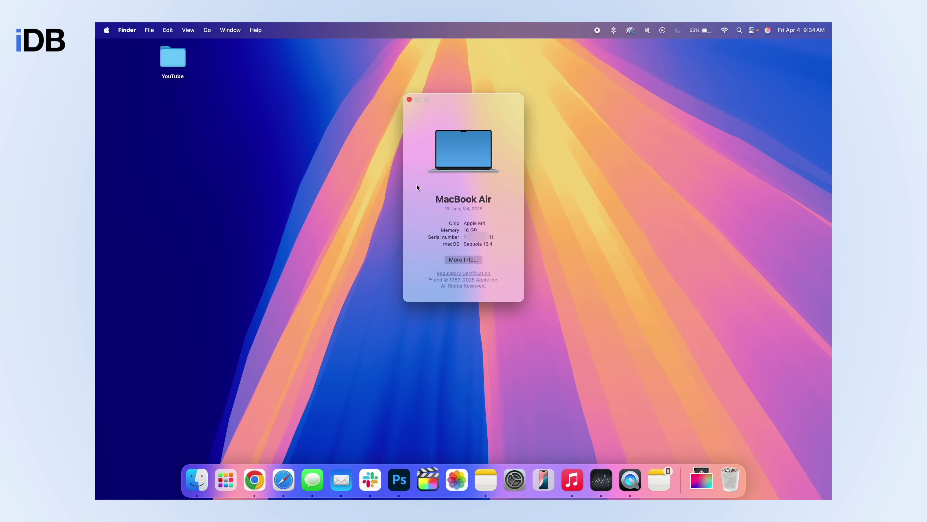
pyautogui.click(463, 260)
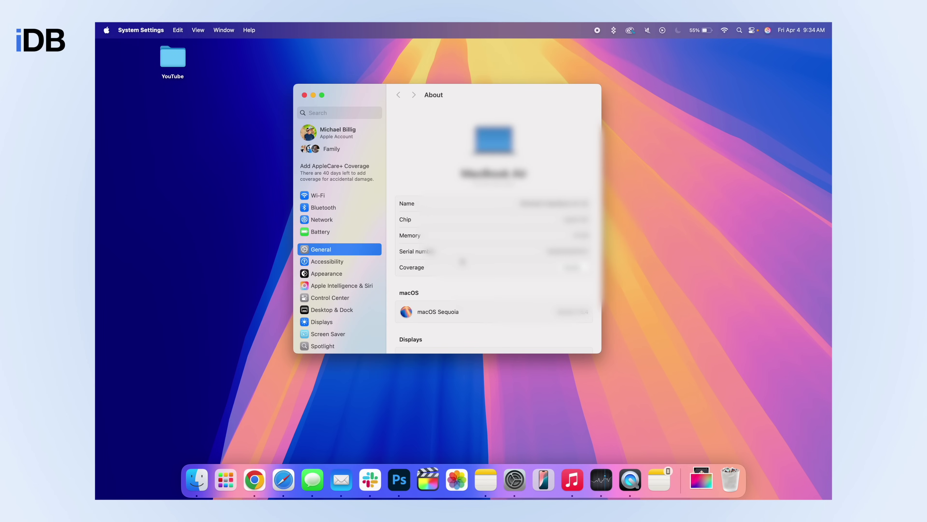
pyautogui.scroll(-10, 462, 260)
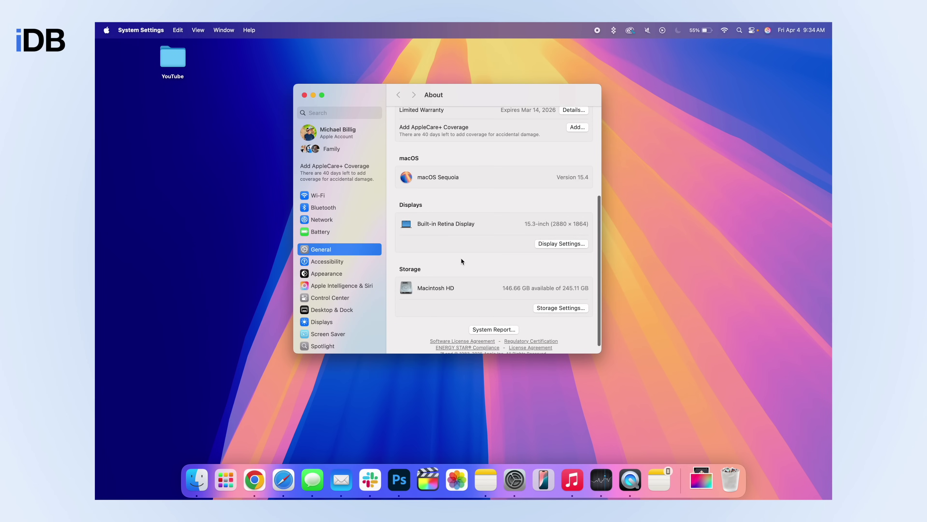
pyautogui.click(500, 318)
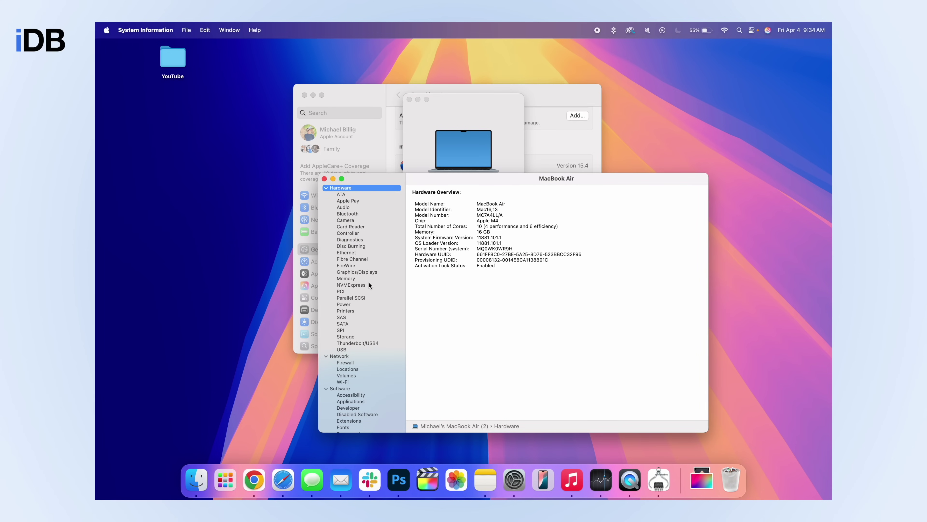
pyautogui.click(346, 304)
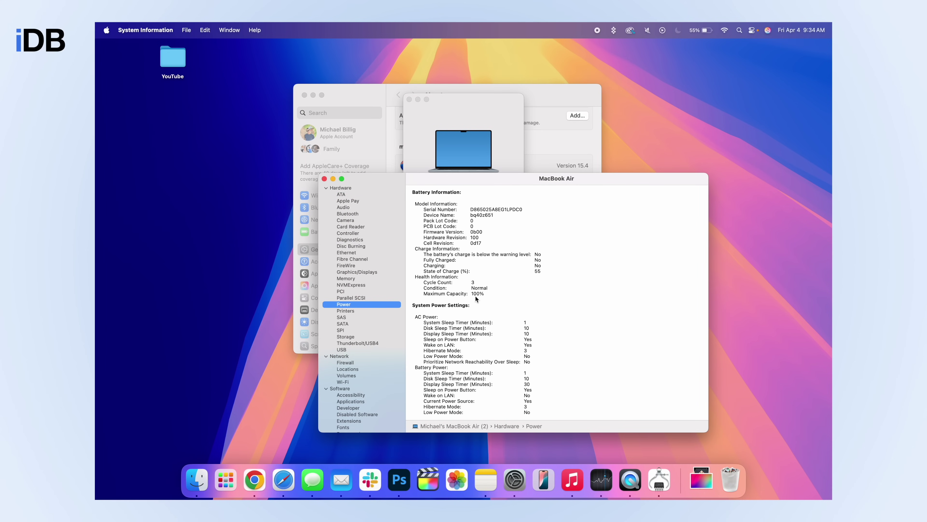
pyautogui.moveTo(471, 294); pyautogui.dragTo(484, 295)
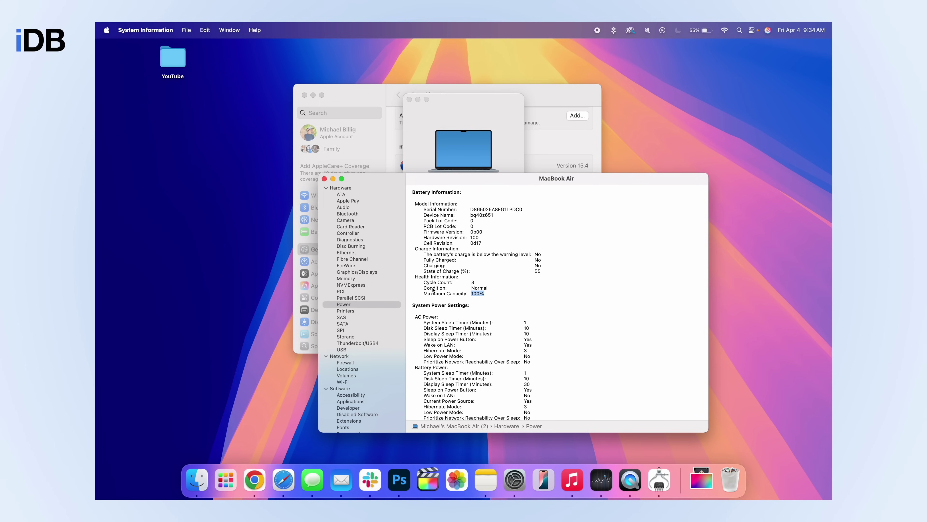
pyautogui.moveTo(472, 283); pyautogui.dragTo(480, 283)
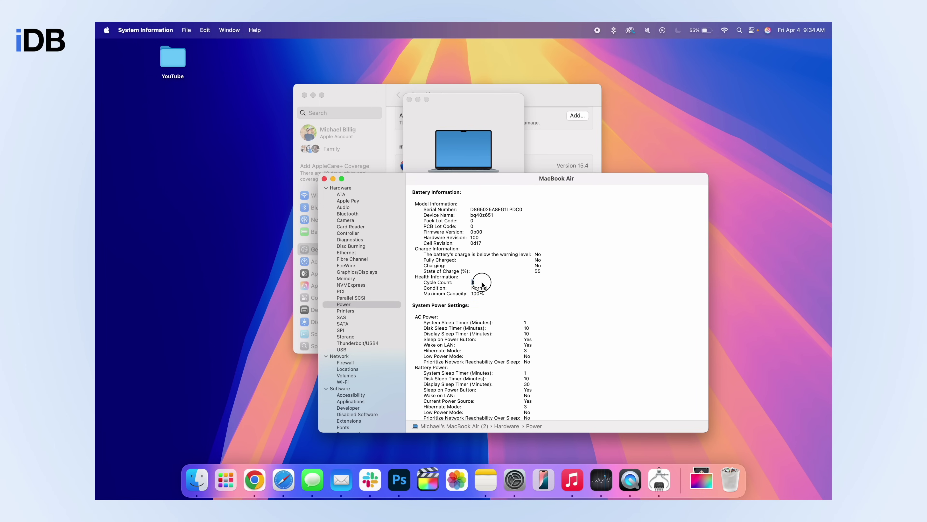